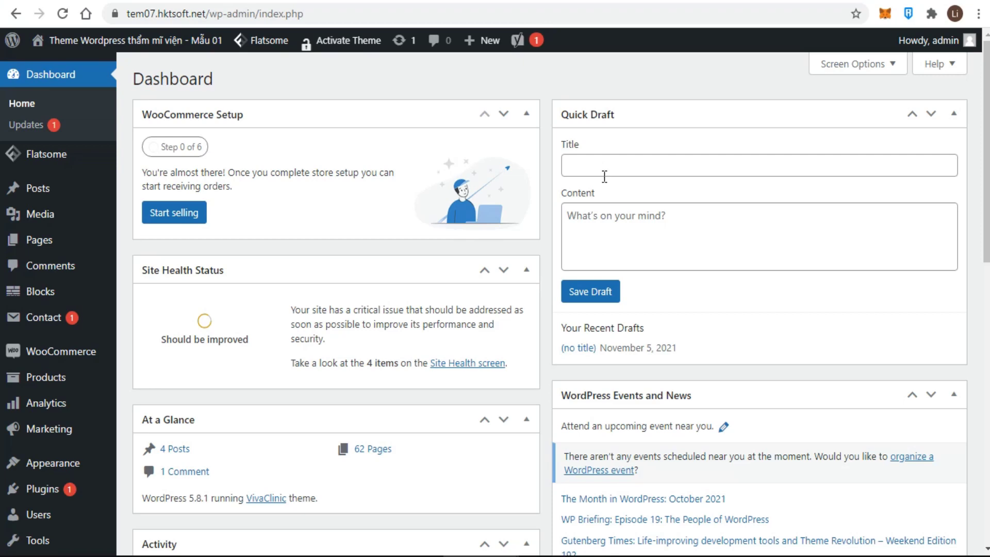
- Open General Settings and change the Site Title to 'Theme Wordpress - 01'
mouse_move(65, 186)
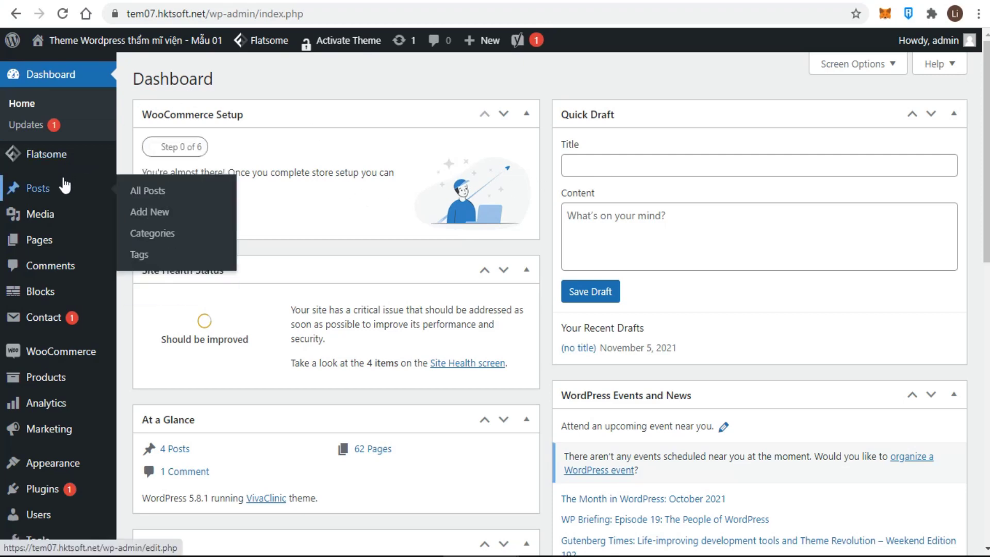
scroll(62, 193, down, 3)
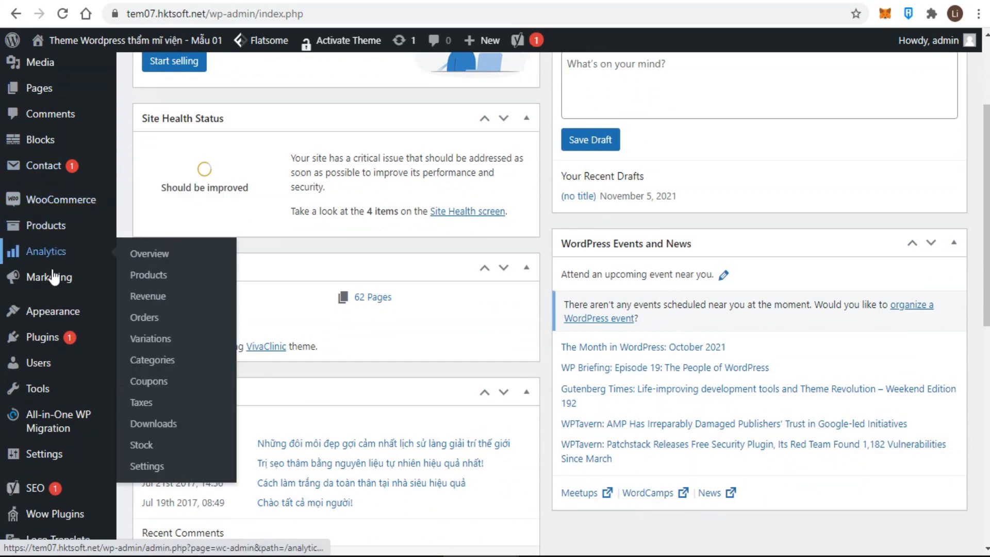
mouse_move(57, 455)
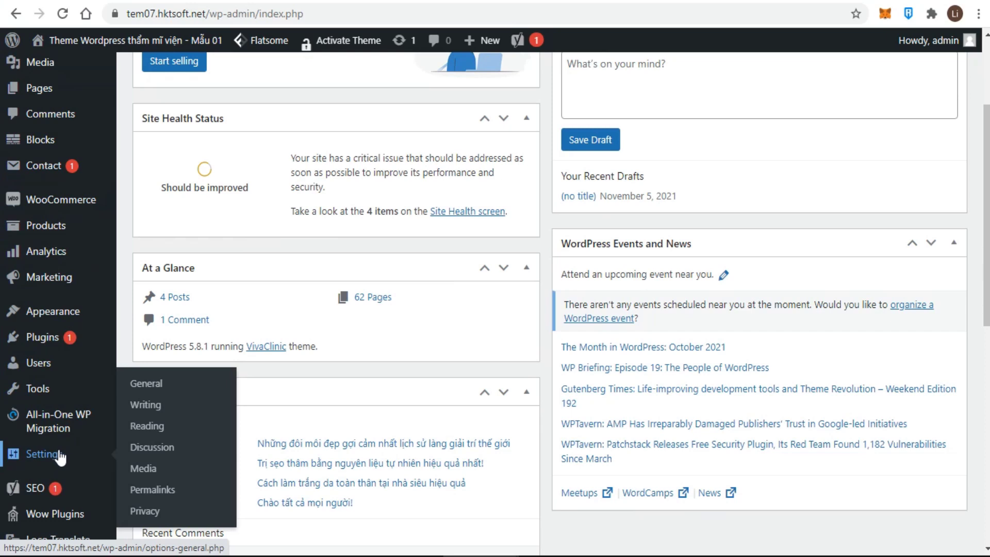
click(150, 384)
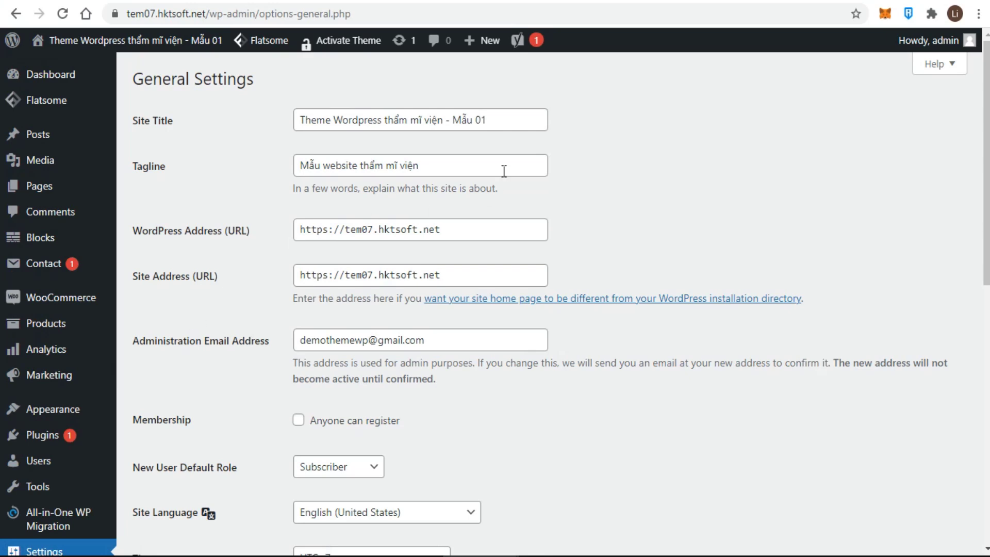
click(506, 118)
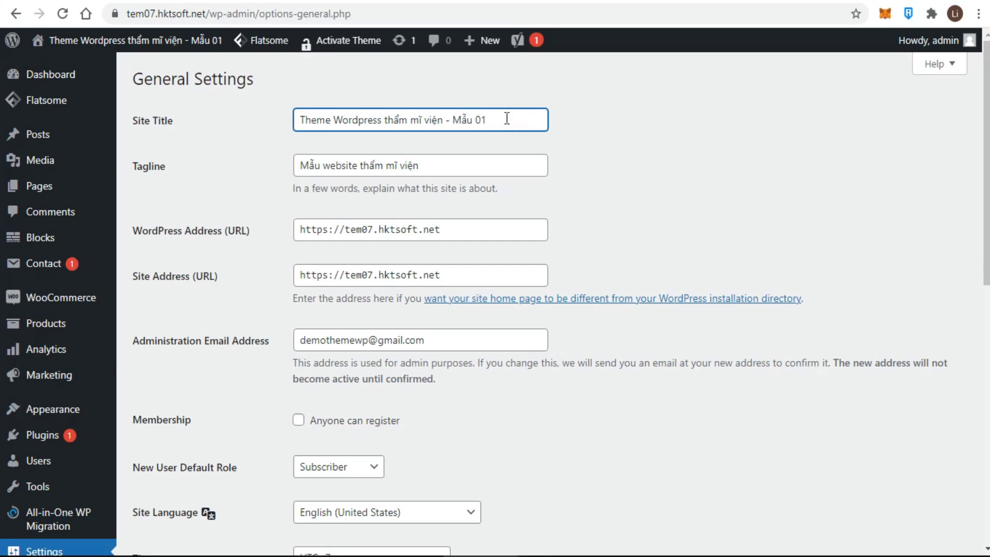
click(506, 118)
drag(473, 121, 386, 122)
key(BackSpace)
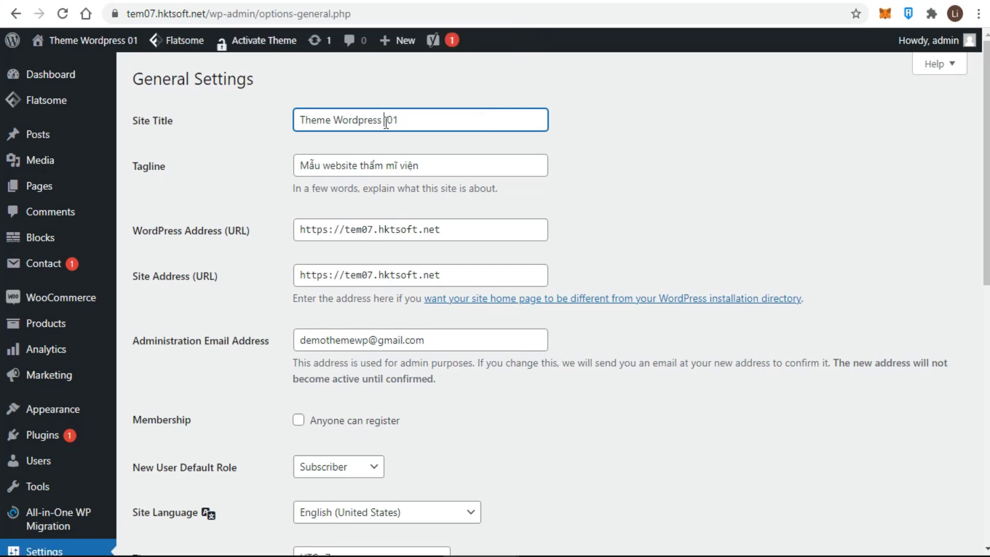
text(-)
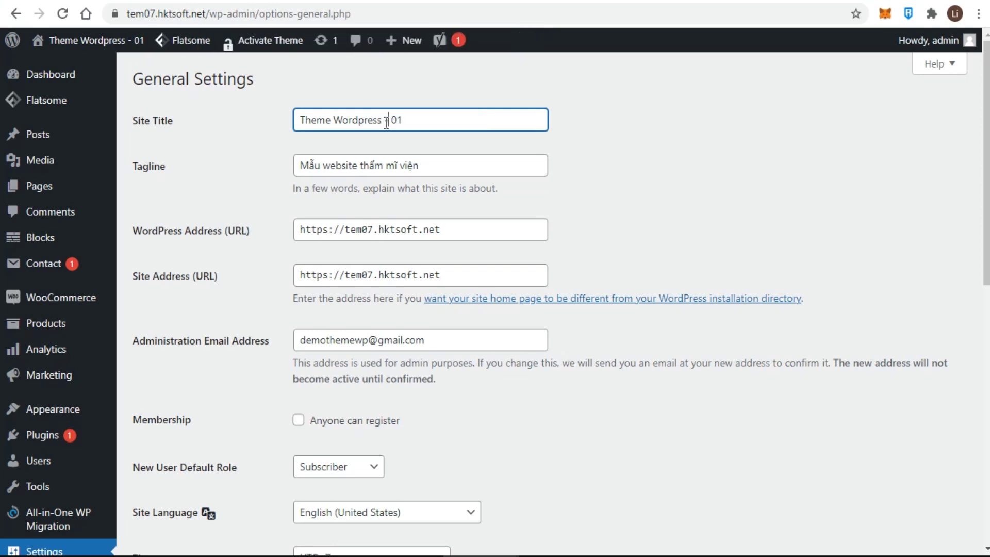
- Replace the tagline's Vietnamese words so it reads 'website site'
click(458, 164)
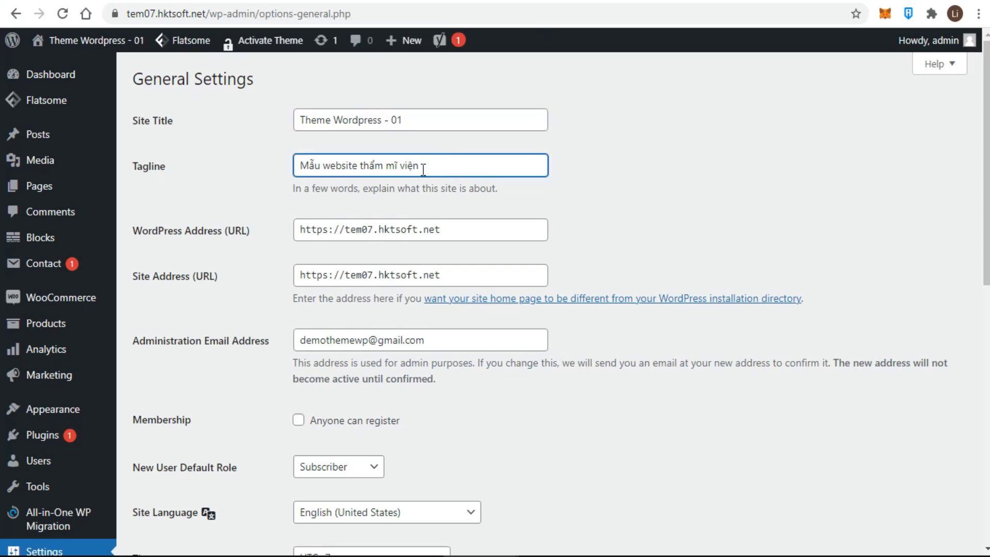
double_click(321, 168)
key(BackSpace)
drag(420, 165, 338, 166)
key(BackSpace)
text(site site)
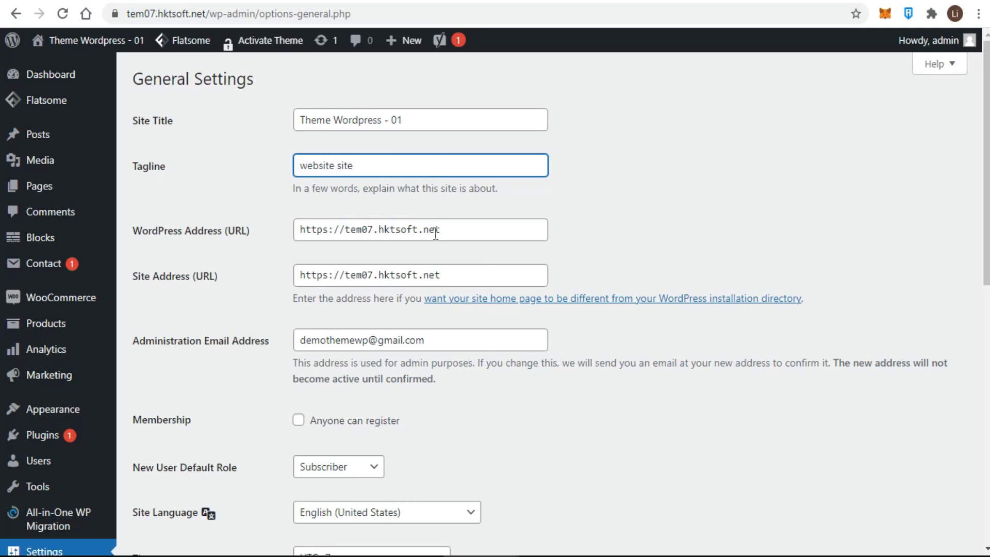
click(455, 229)
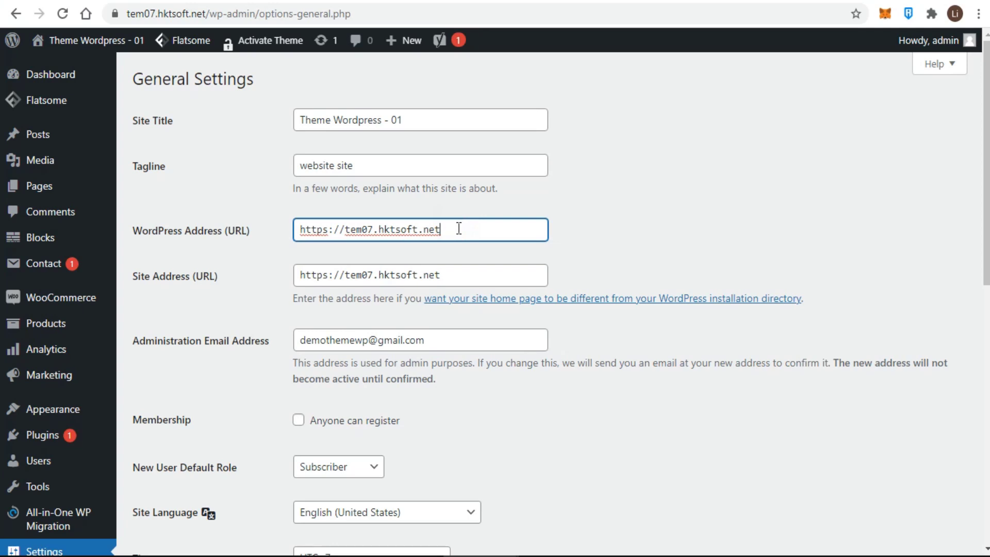
click(454, 275)
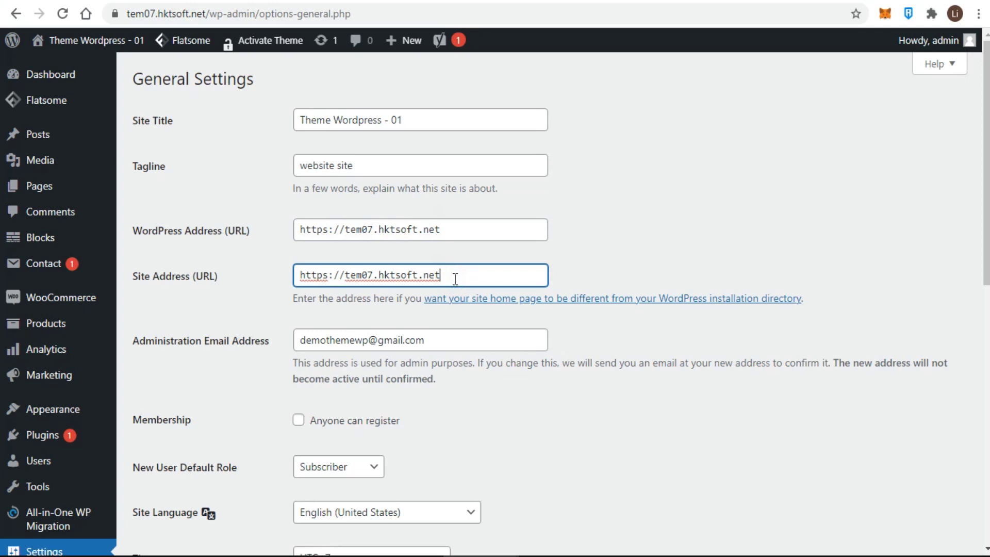
click(449, 338)
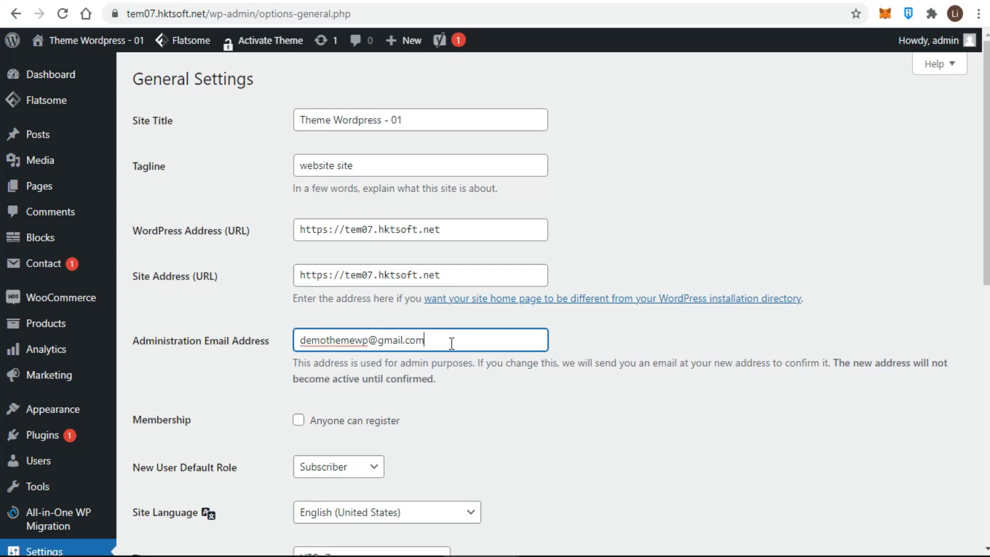
click(299, 420)
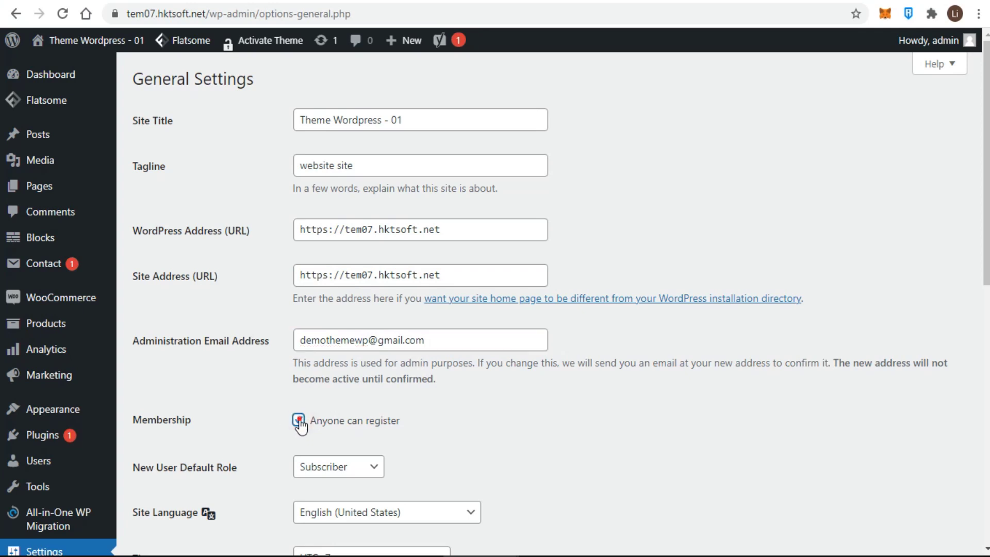
click(299, 421)
scroll(361, 428, down, 2)
scroll(359, 421, down, 4)
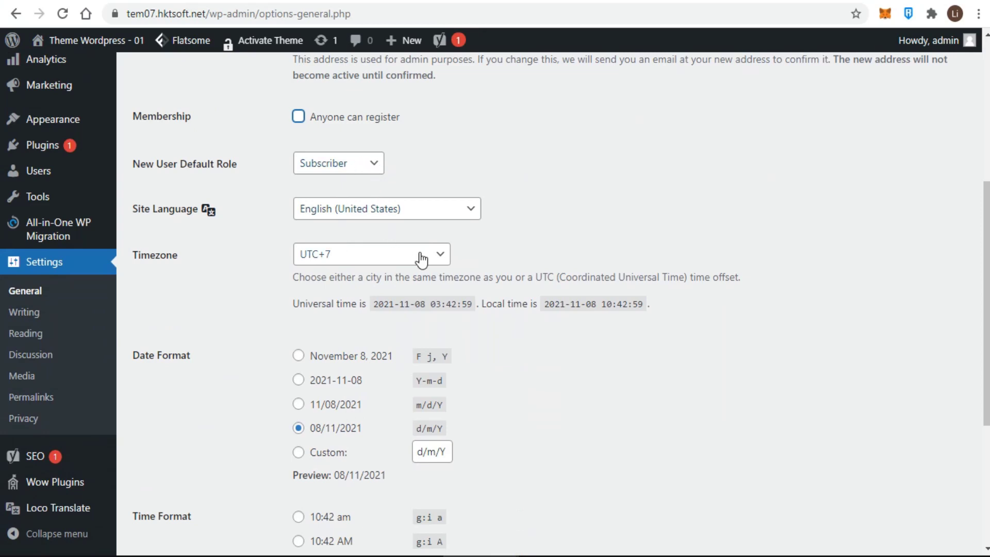
click(441, 255)
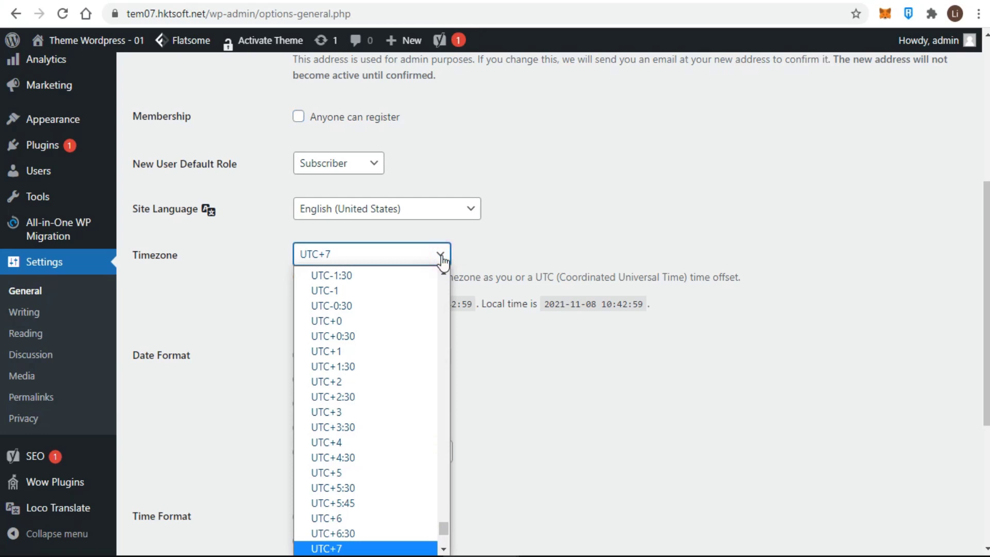
scroll(387, 443, up, 3)
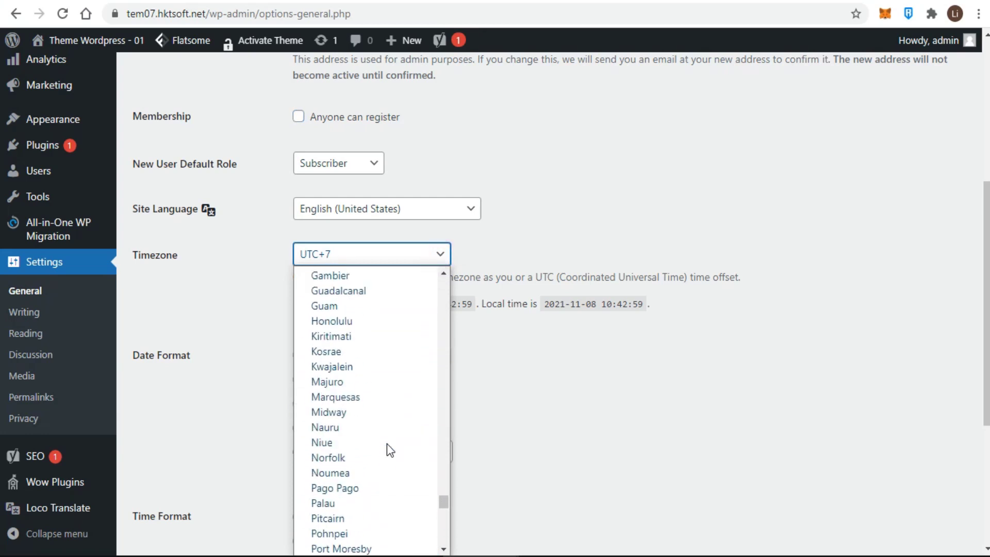
scroll(387, 444, up, 20)
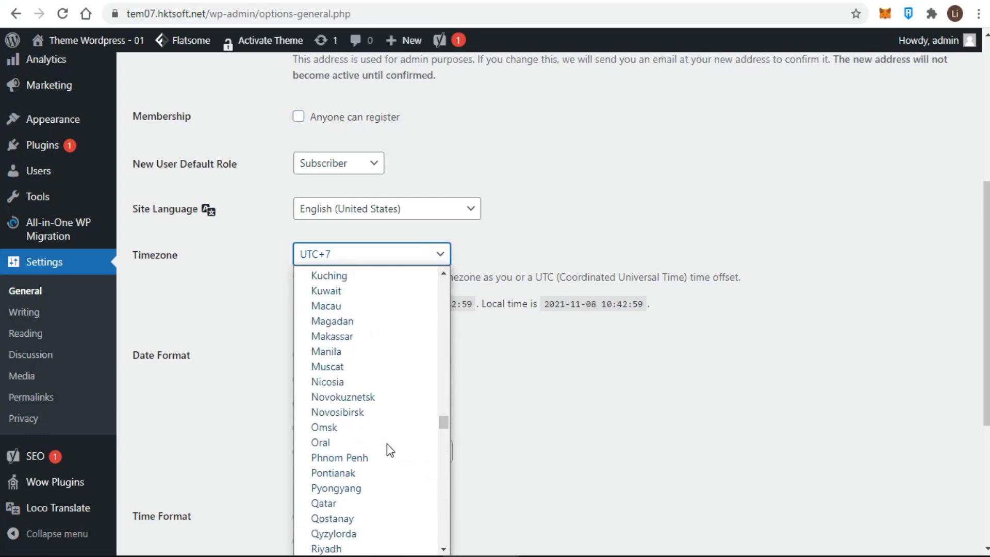
scroll(387, 444, up, 20)
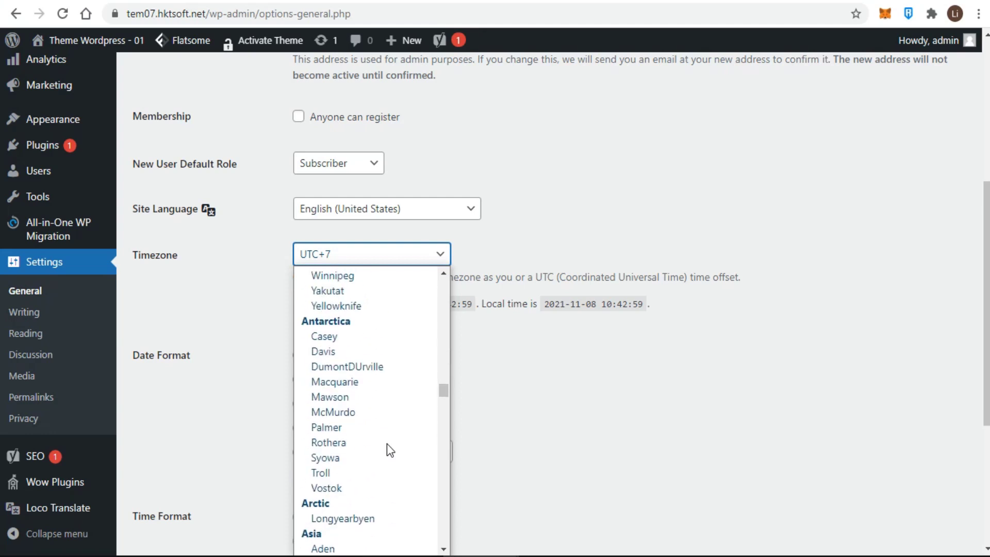
scroll(387, 444, up, 19)
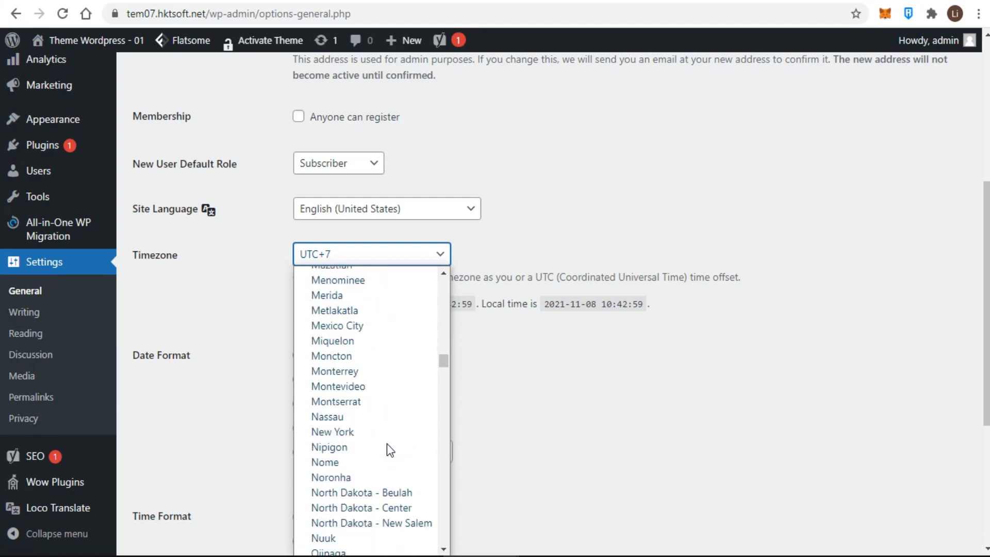
scroll(387, 443, down, 5)
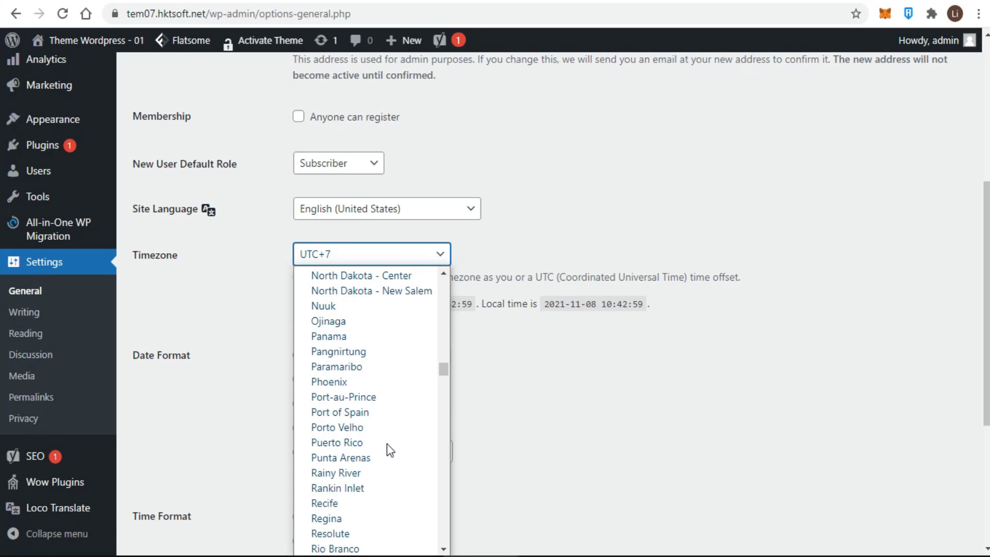
click(770, 444)
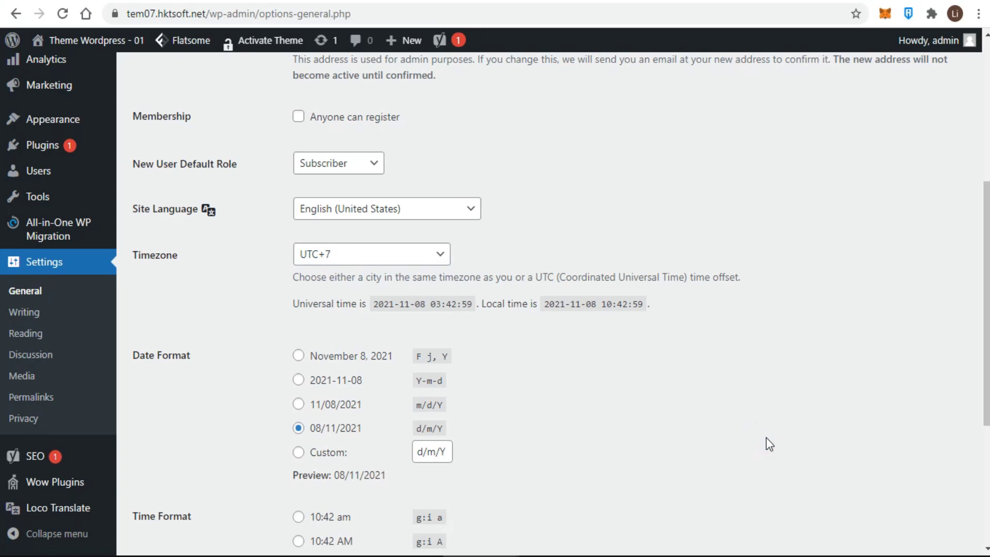
scroll(769, 443, down, 3)
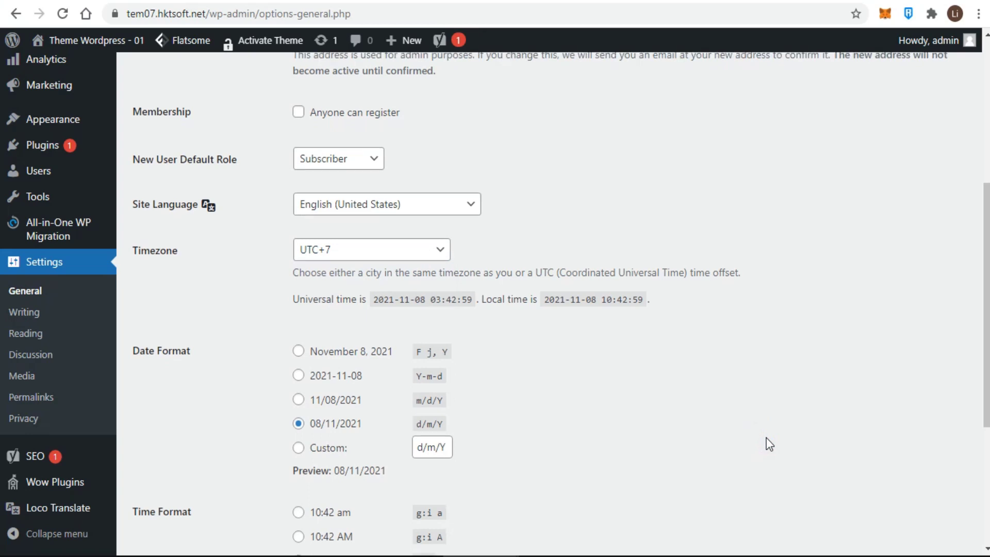
- Open Writing Settings and review the Tin tức default category and Classic editor default
scroll(770, 443, down, 2)
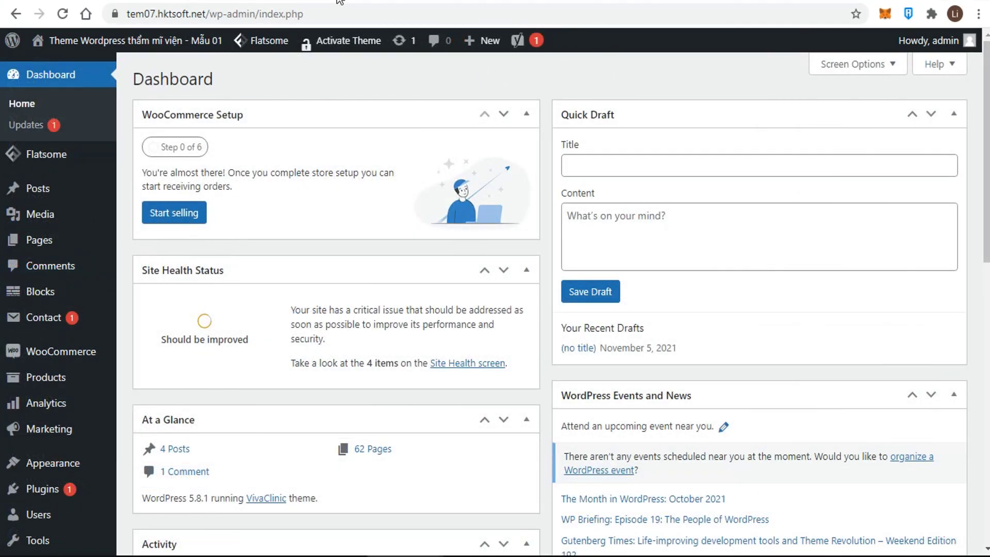
scroll(44, 382, down, 5)
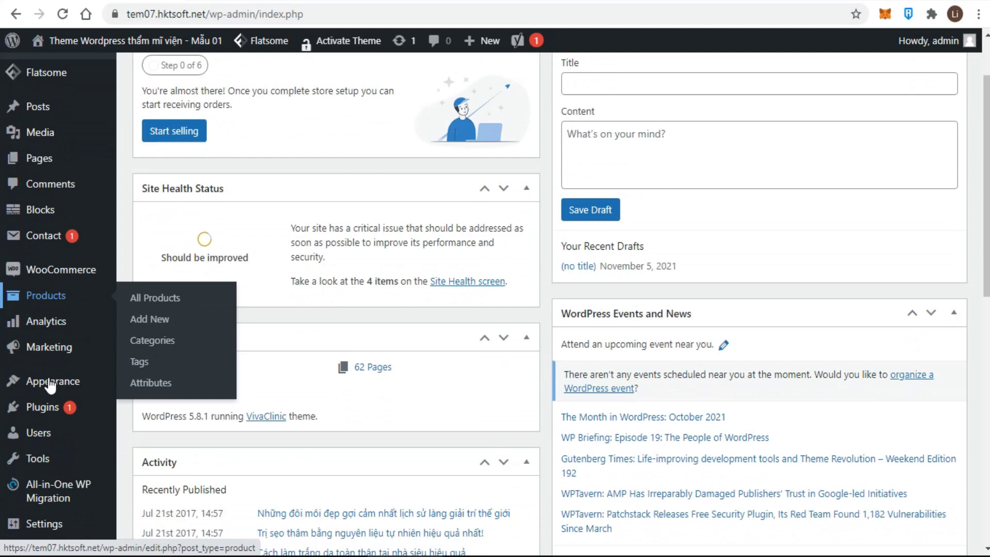
mouse_move(50, 405)
mouse_move(50, 424)
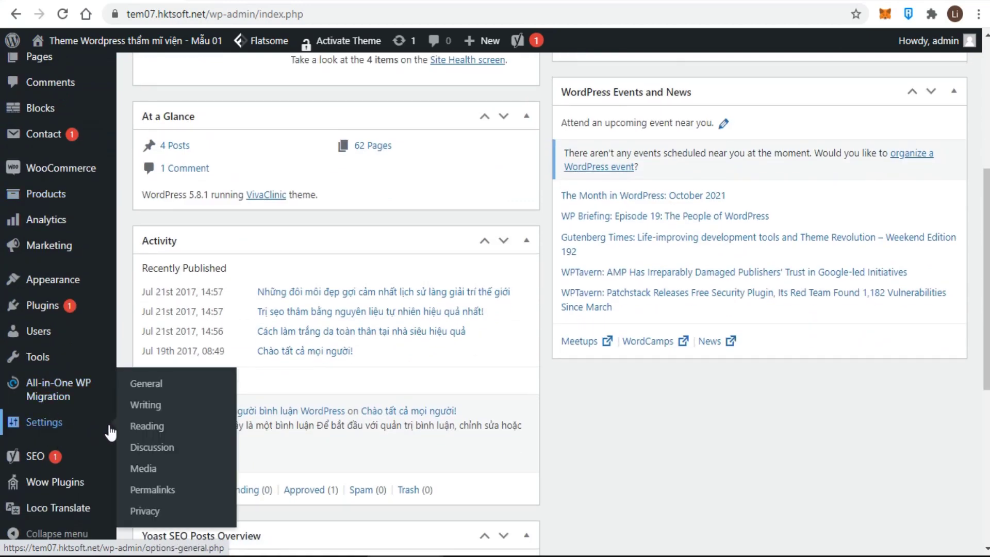
click(140, 407)
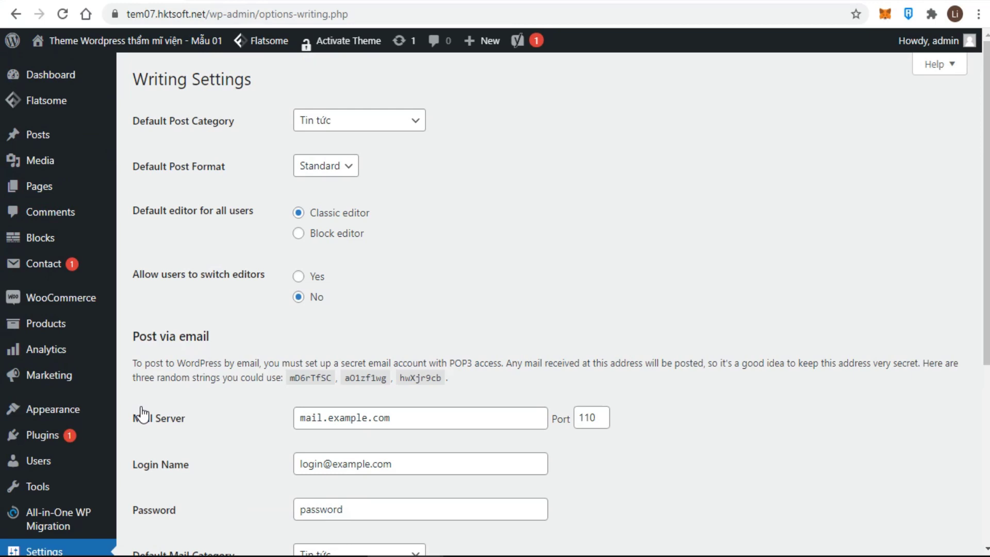
scroll(73, 413, down, 5)
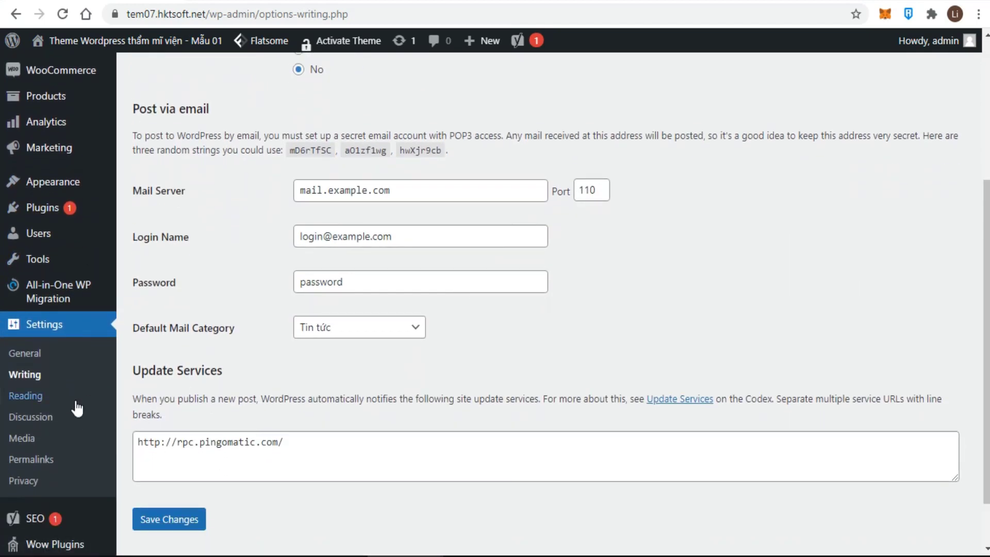
- On Reading Settings, tick 'Discourage search engines from indexing this site'
click(22, 398)
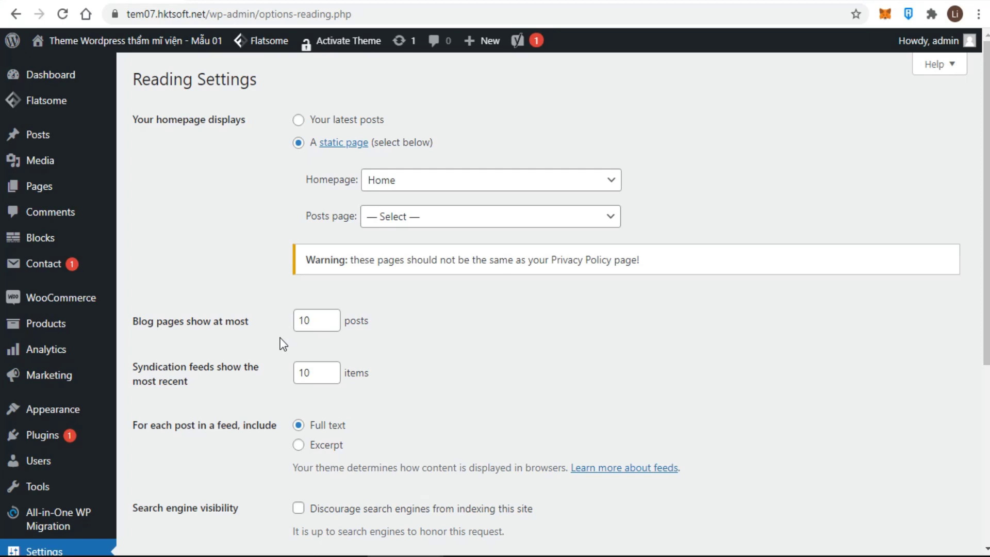
scroll(283, 345, down, 3)
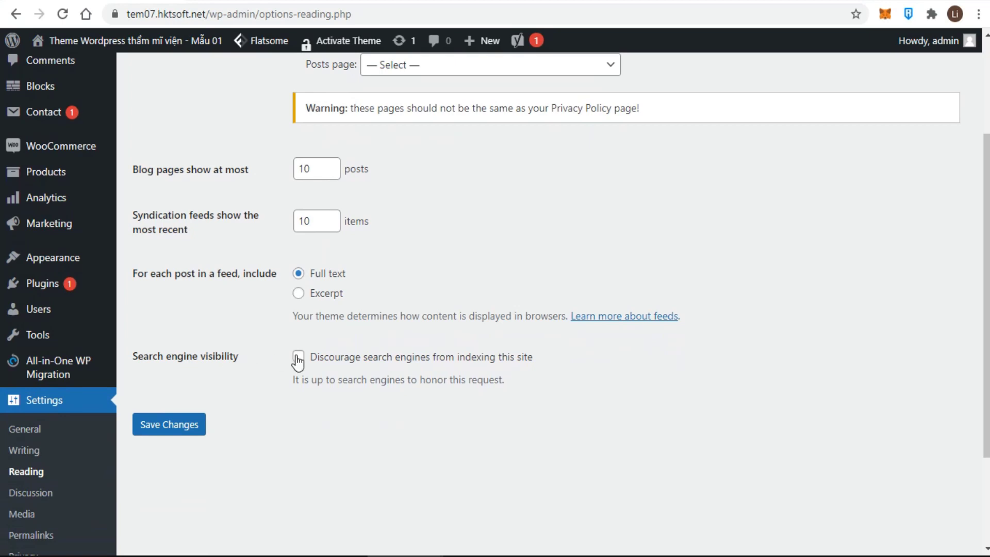
click(299, 357)
- Open Discussion Settings and look through the comment, moderation and avatar options
click(31, 495)
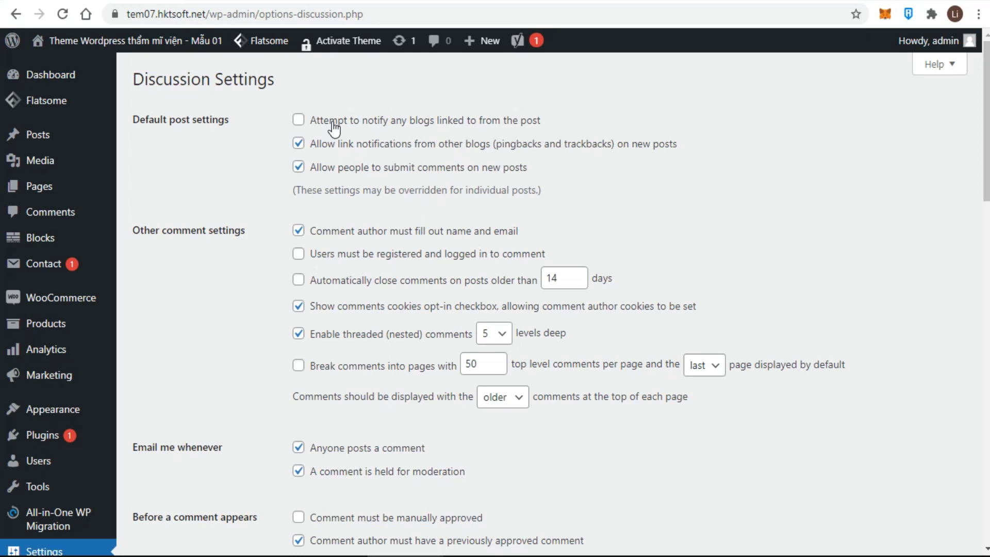
scroll(330, 132, down, 5)
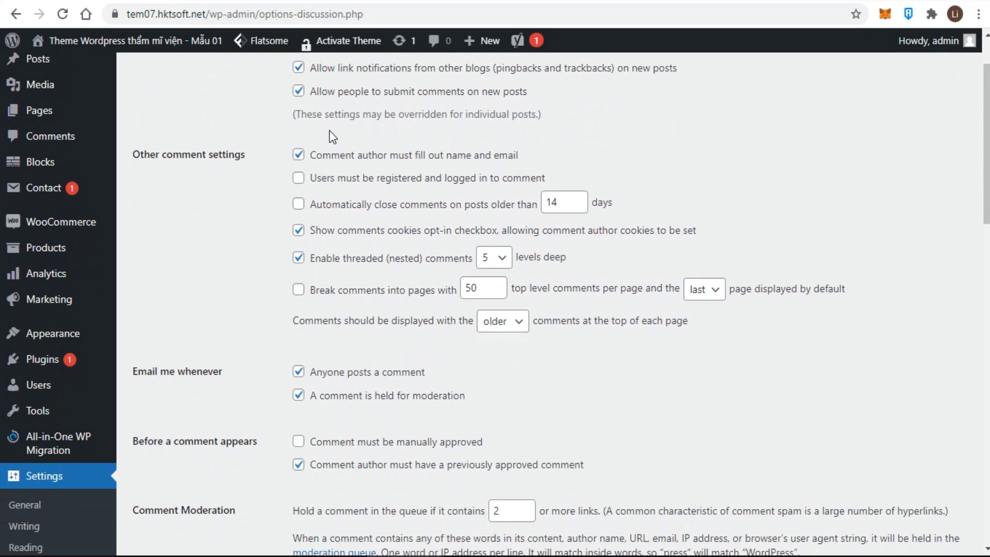
scroll(330, 133, down, 4)
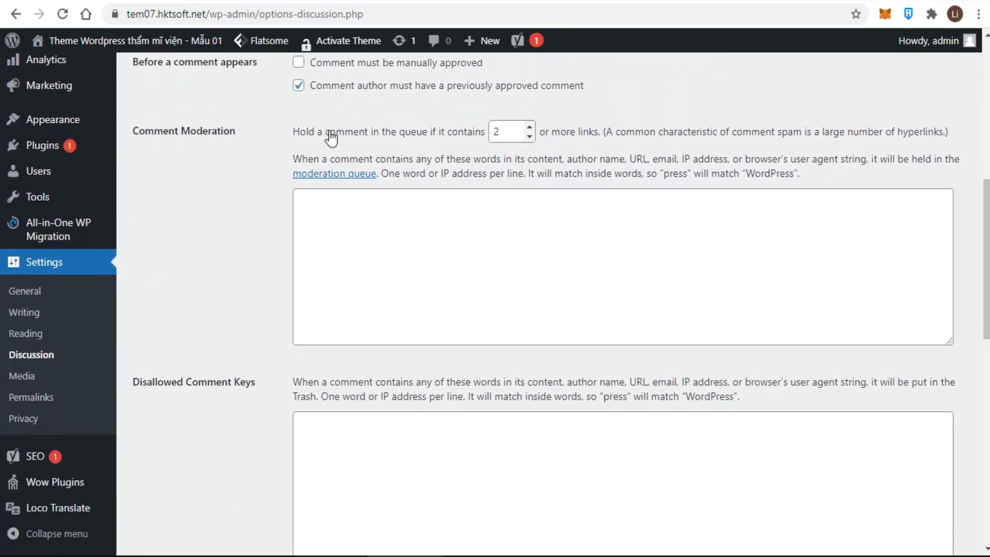
scroll(330, 133, down, 2)
scroll(331, 131, down, 5)
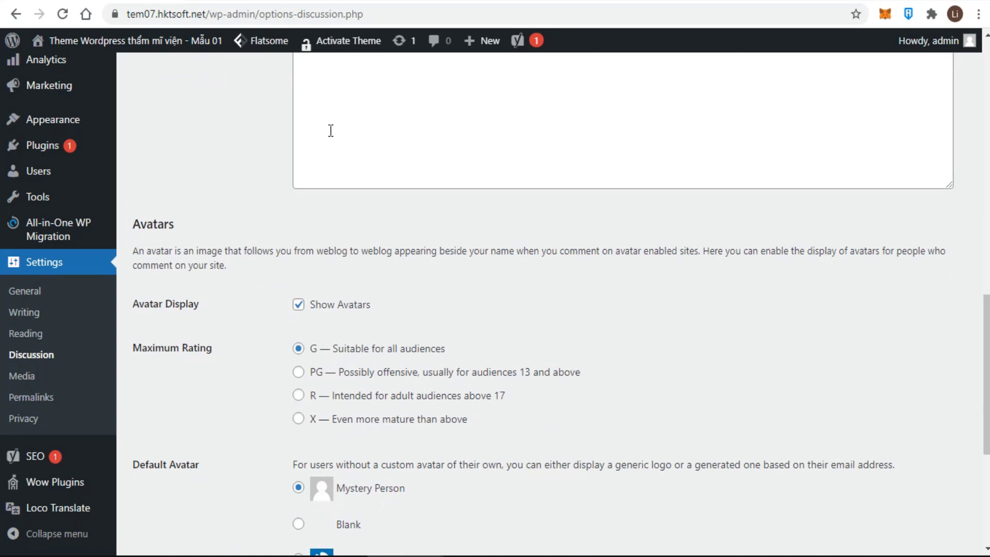
scroll(331, 131, down, 5)
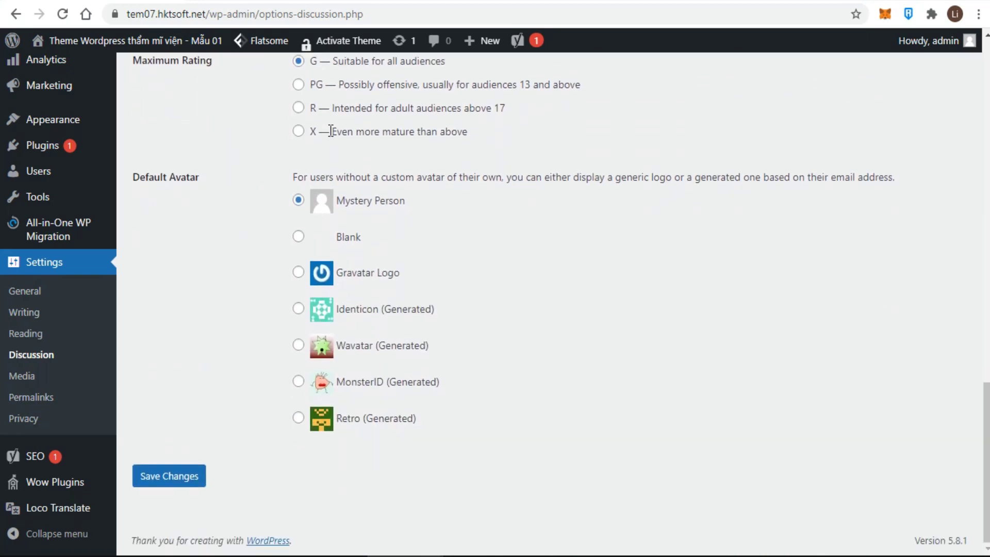
scroll(330, 137, up, 11)
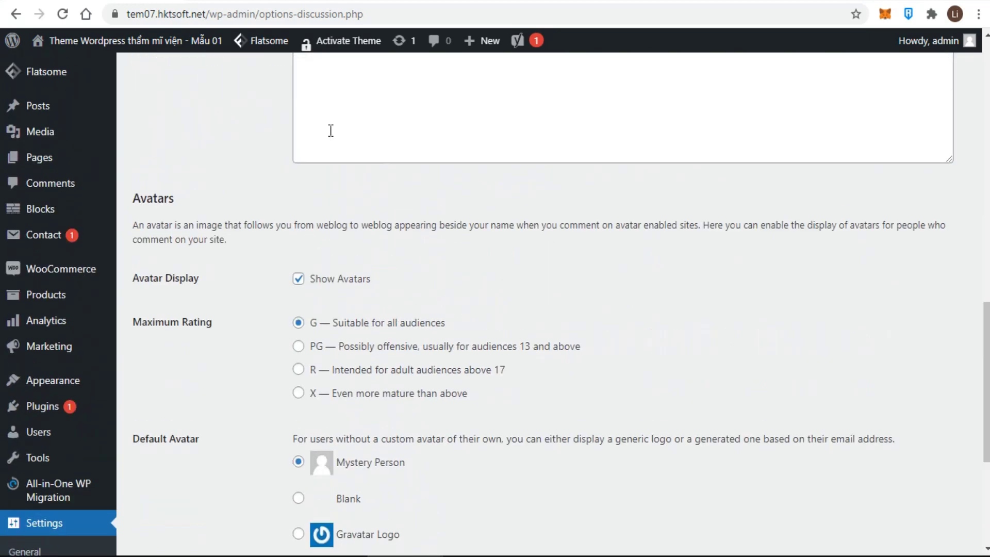
scroll(331, 130, up, 8)
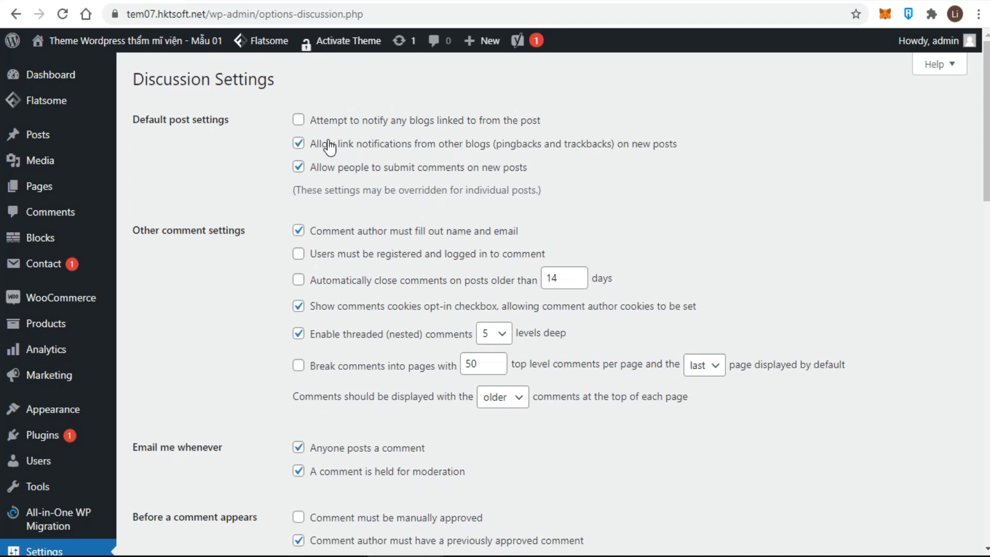
- Tick then untick 'Attempt to notify any blogs linked to from the post', leaving it off
click(299, 120)
click(298, 122)
scroll(347, 184, down, 15)
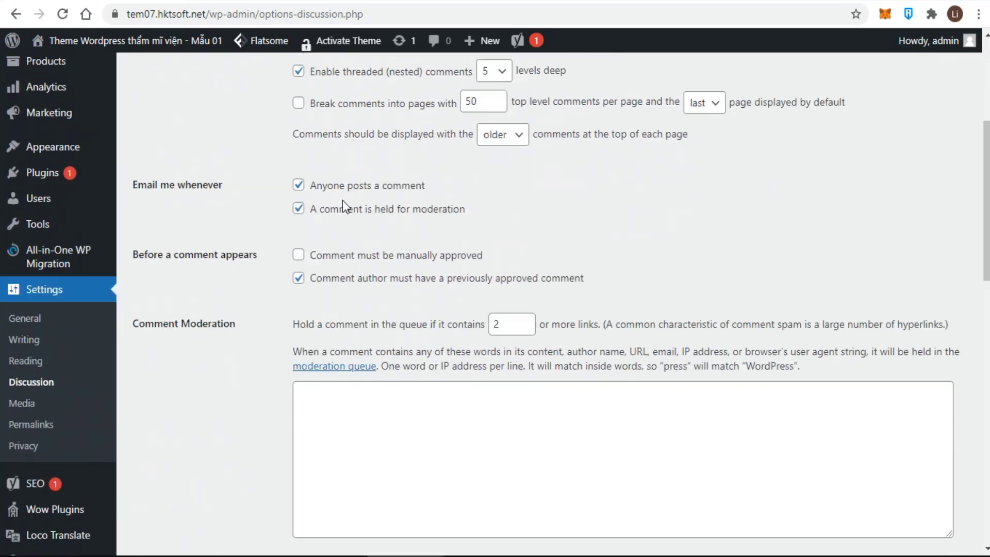
scroll(342, 274, down, 7)
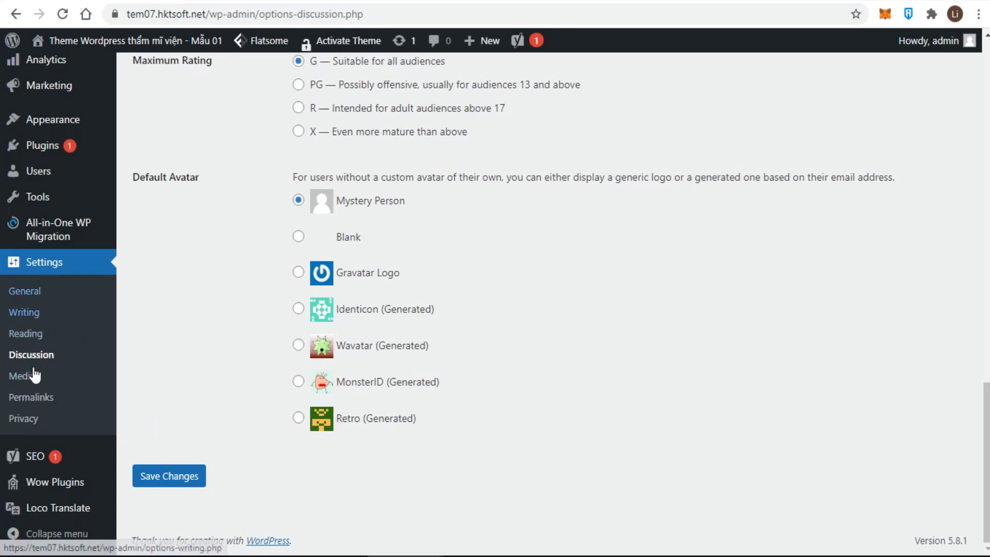
click(21, 382)
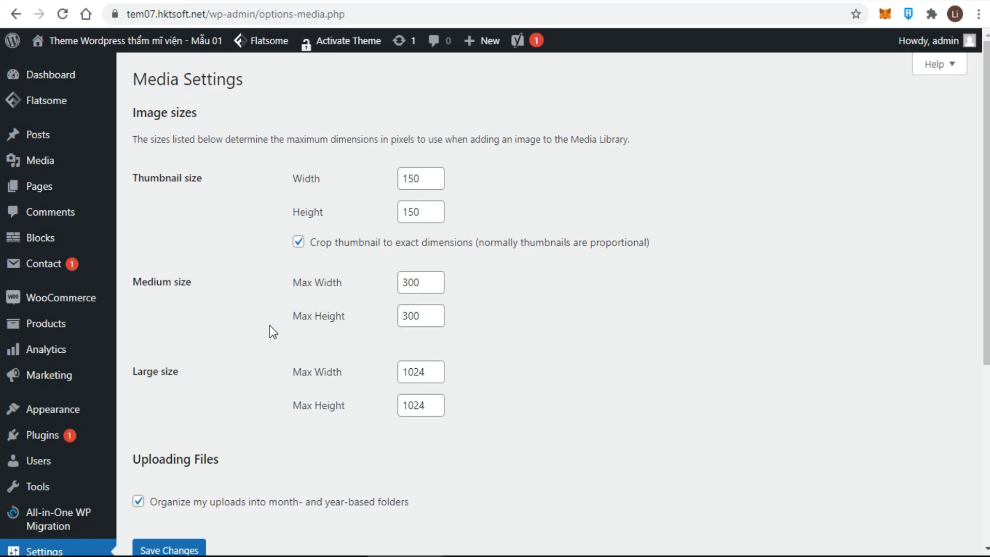
- Review Media image sizes (thumbnail 150×150 cropped, medium 300×300, large 1024×1024), nudging thumbnail height
click(299, 242)
click(439, 208)
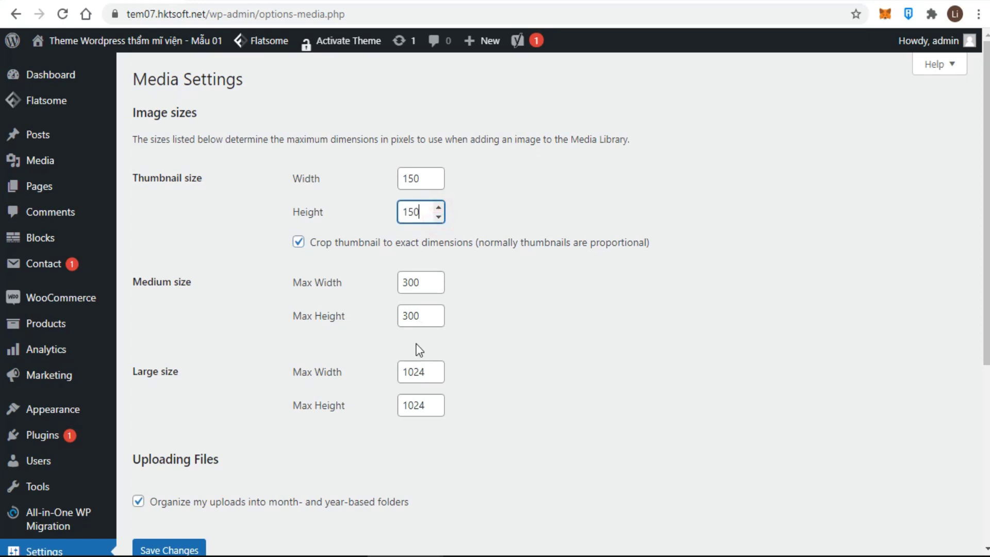
scroll(428, 388, down, 1)
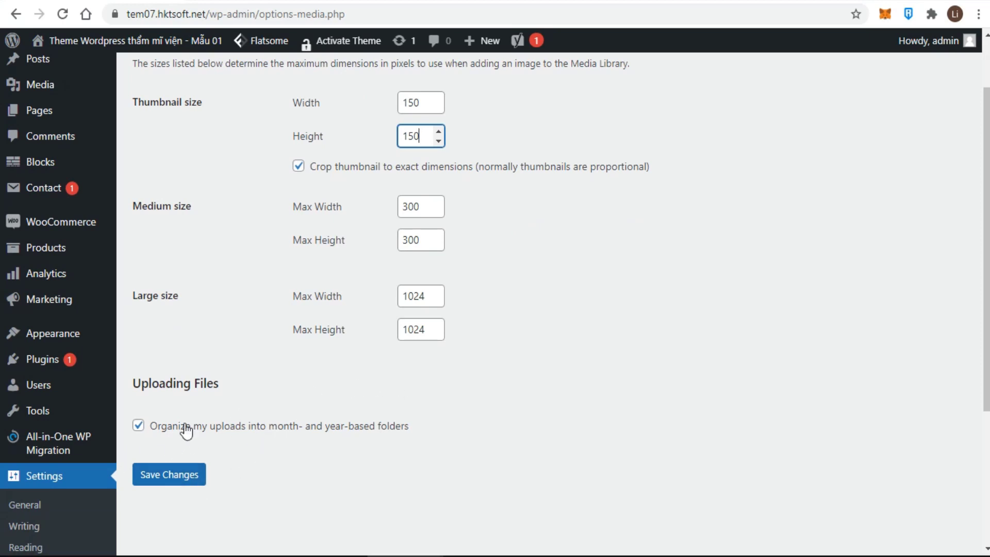
scroll(48, 429, down, 4)
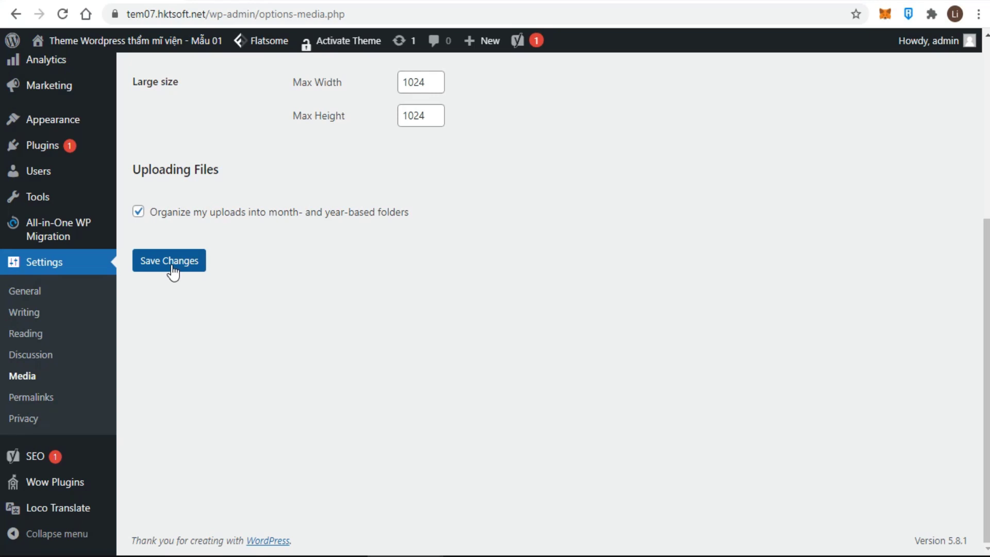
click(24, 398)
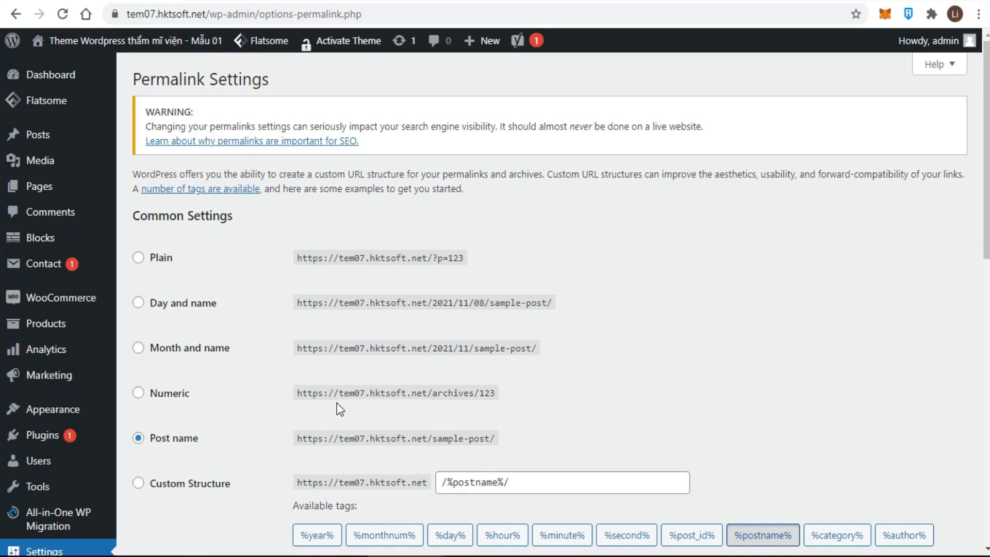
- Choose the Custom Structure /%postname%/ and scroll down to the /san-pham/ product base
scroll(337, 403, down, 2)
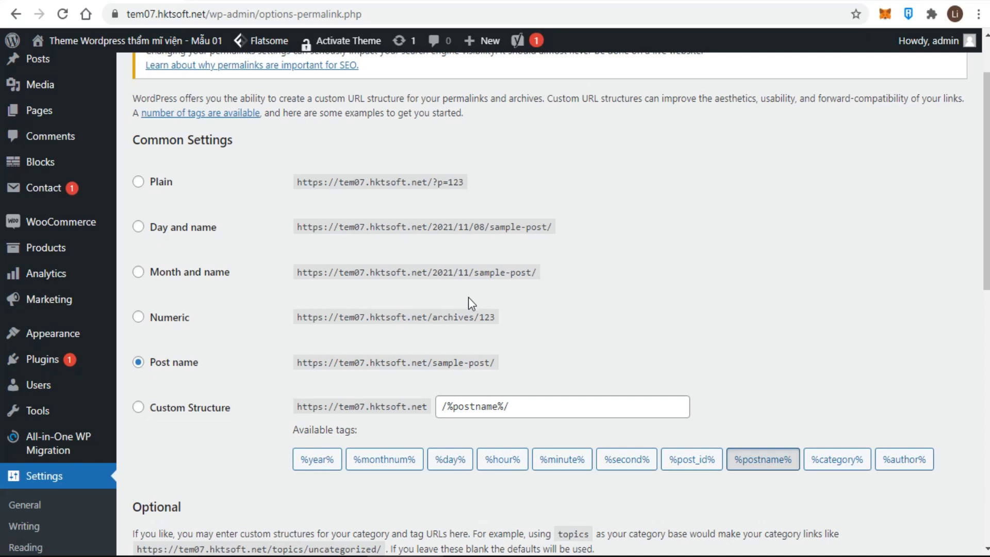
click(575, 405)
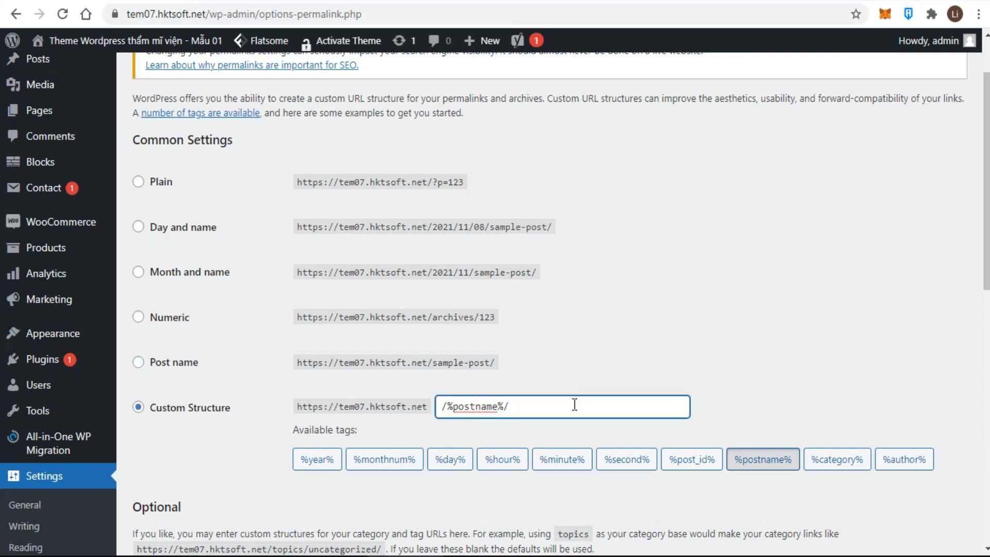
scroll(574, 405, down, 1)
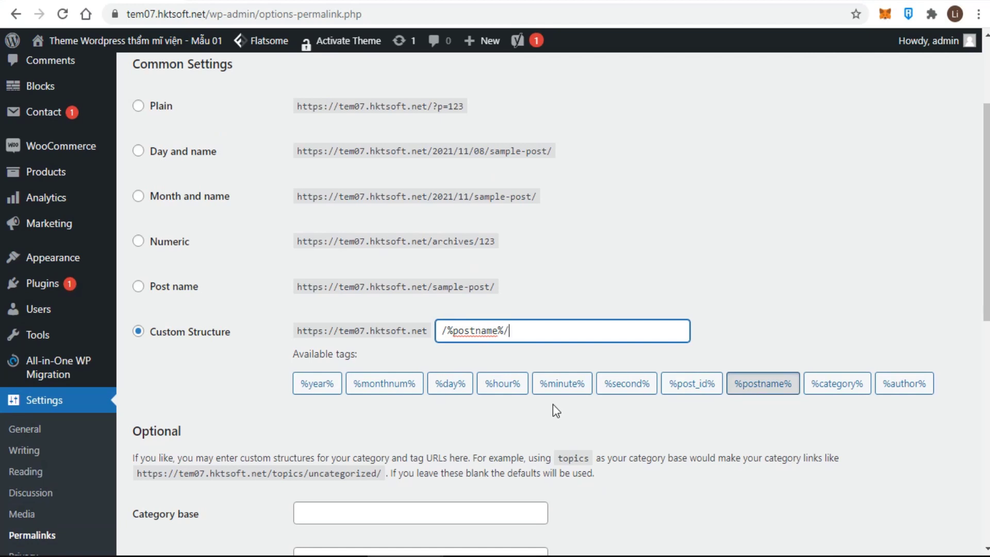
scroll(553, 404, down, 1)
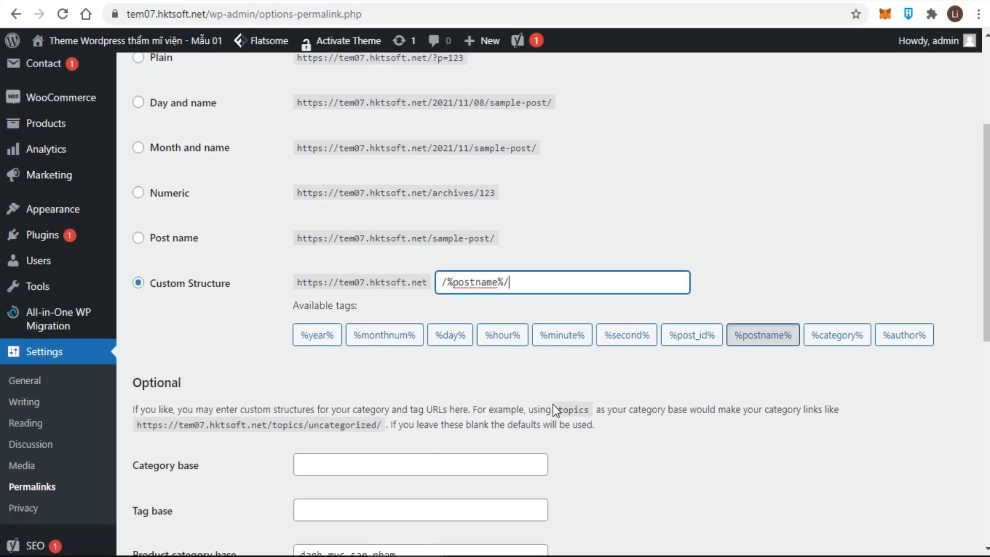
scroll(553, 404, down, 10)
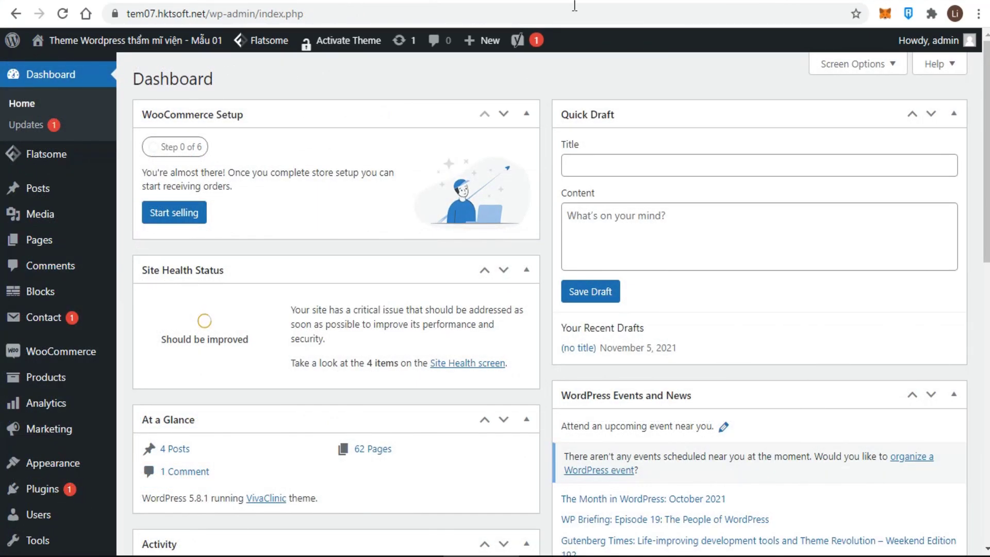
- Scroll the Dashboard (4 posts, 62 pages, 1 comment) down to the Users menu
mouse_move(966, 50)
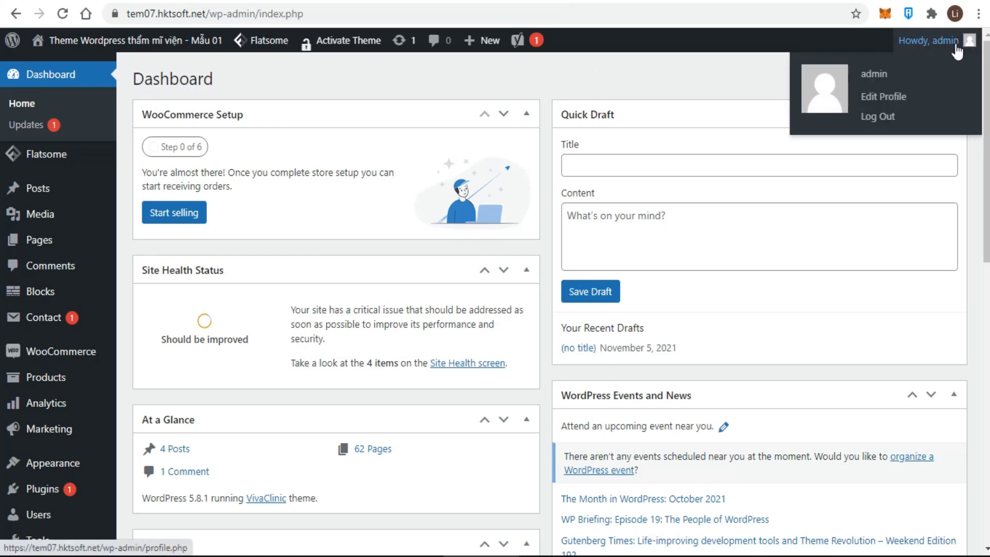
scroll(45, 407, down, 1)
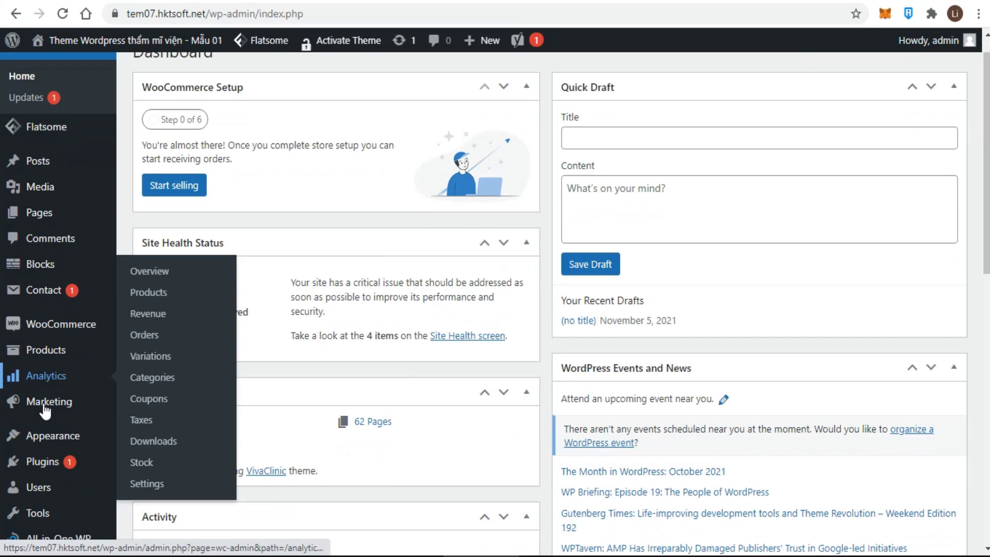
scroll(45, 407, down, 2)
mouse_move(45, 370)
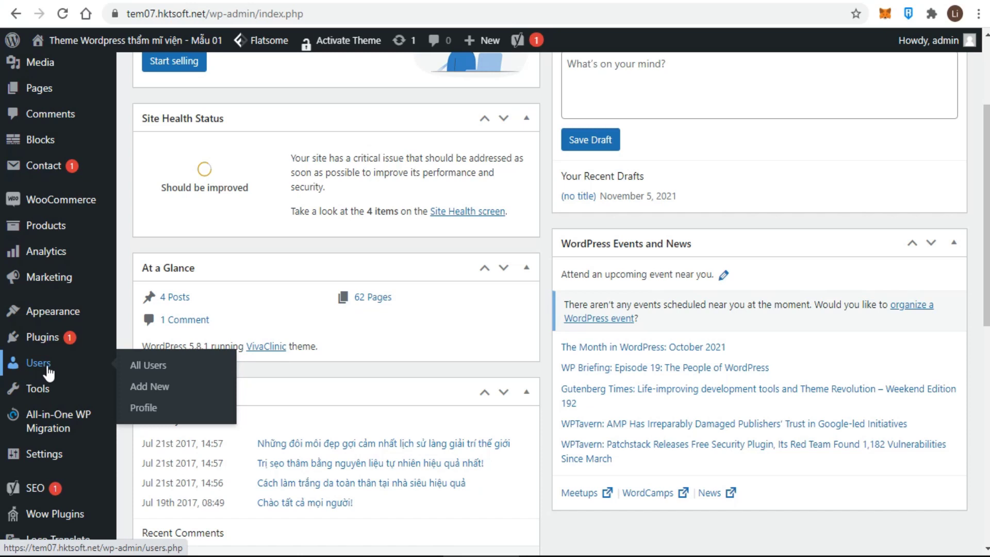
- Open the Profile page and switch 'Show Toolbar when viewing site' off and back on
click(146, 408)
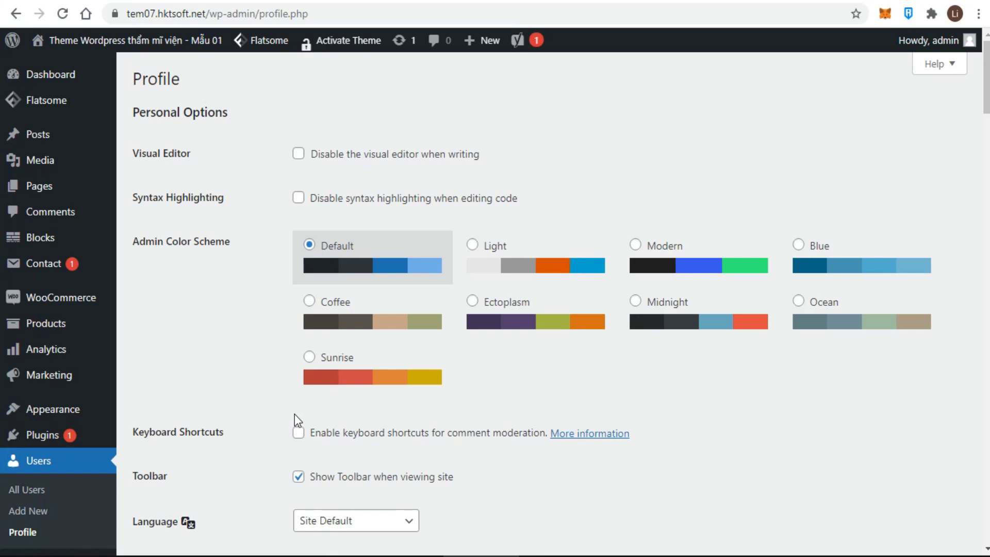
scroll(295, 414, down, 3)
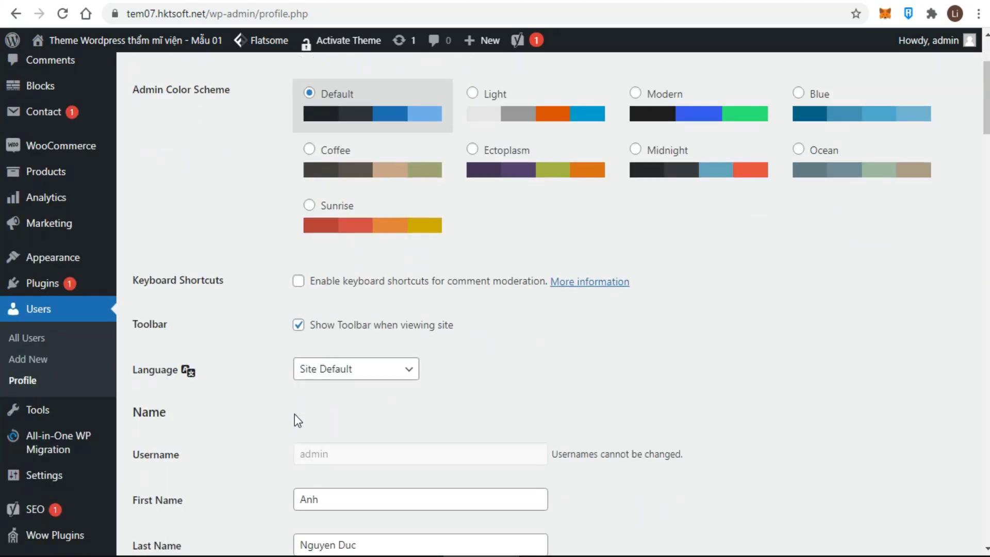
click(299, 330)
click(299, 326)
- Keep 'admin' as the public display name from the Display name dropdown
scroll(301, 329, down, 3)
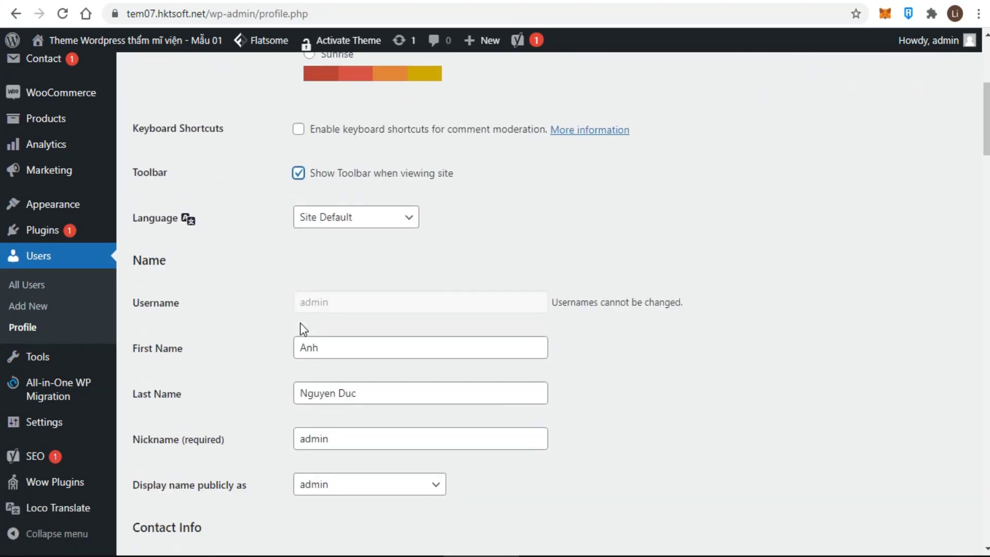
scroll(300, 324, down, 1)
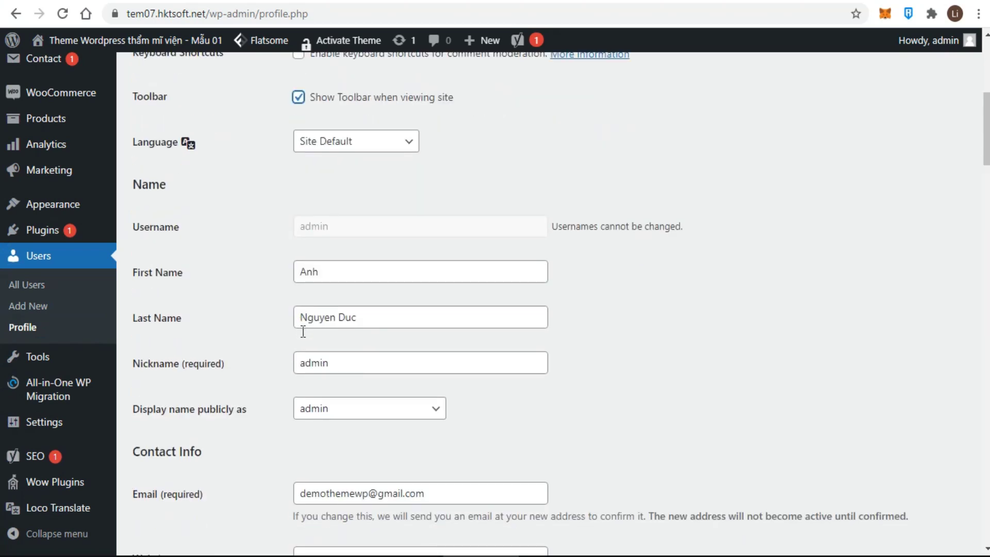
click(435, 411)
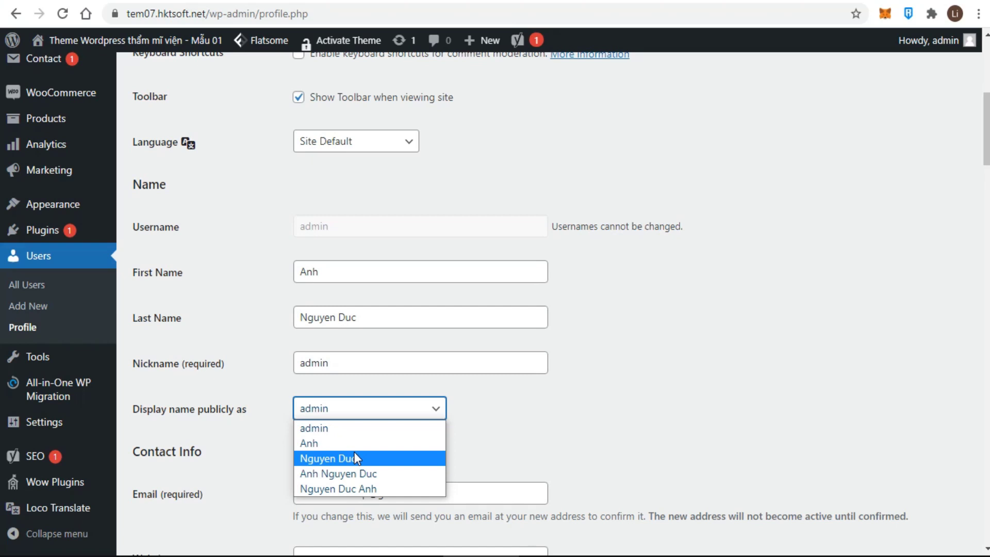
click(404, 427)
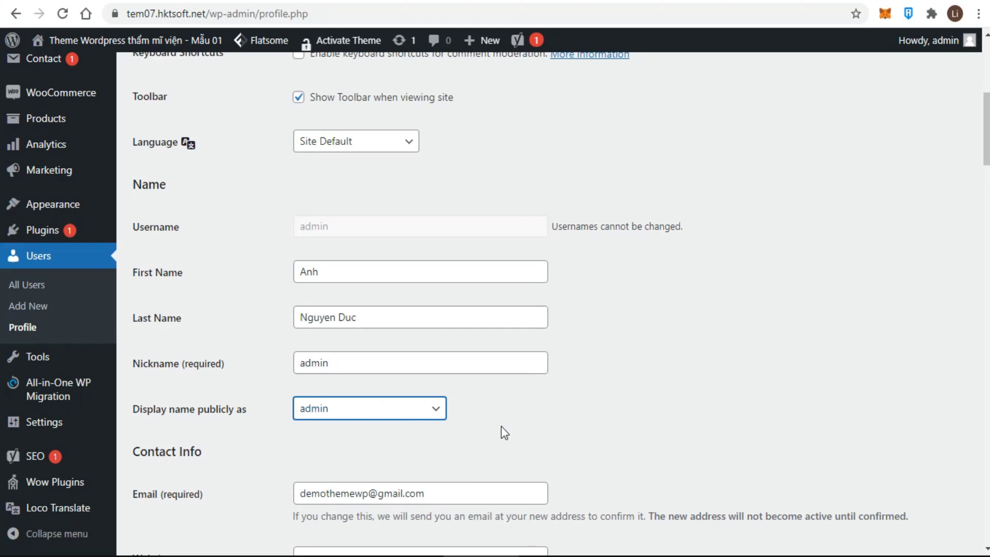
scroll(501, 425, down, 1)
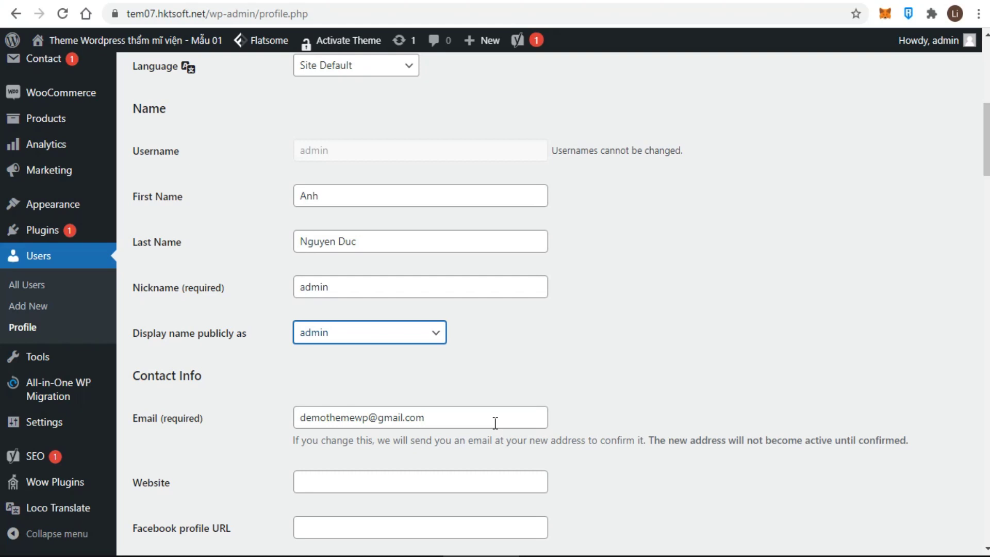
scroll(494, 423, down, 4)
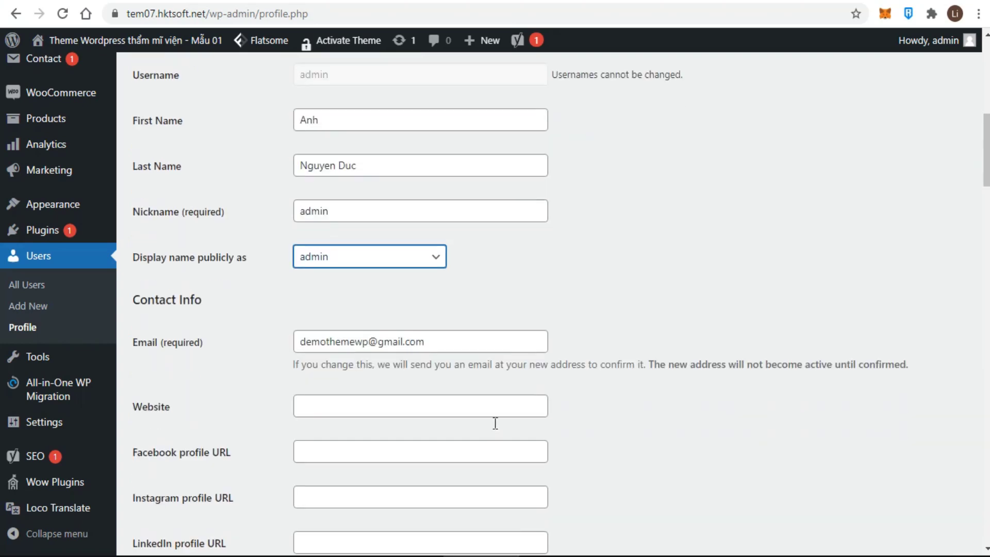
scroll(495, 428, down, 6)
scroll(496, 429, down, 9)
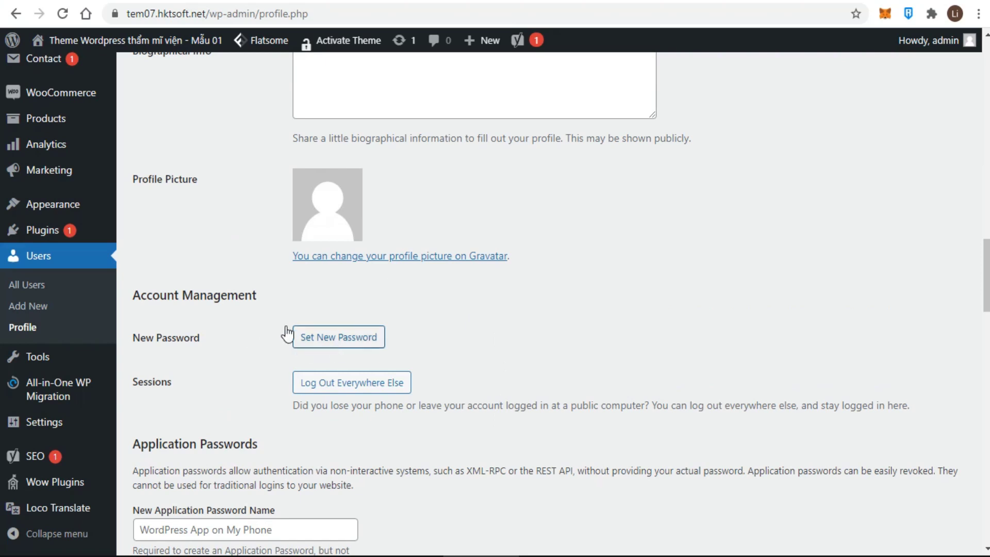
click(365, 339)
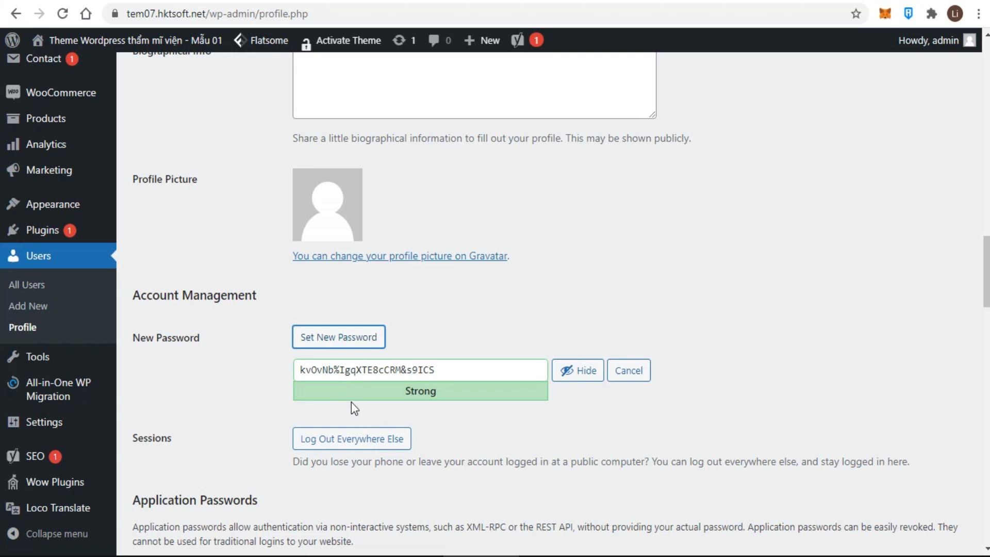
scroll(351, 402, down, 1)
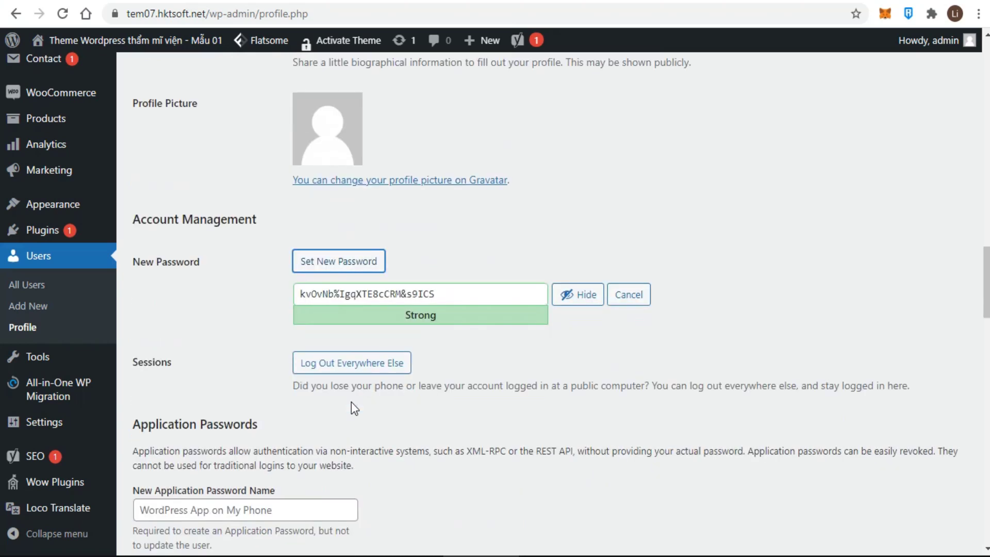
scroll(351, 401, down, 1)
click(635, 218)
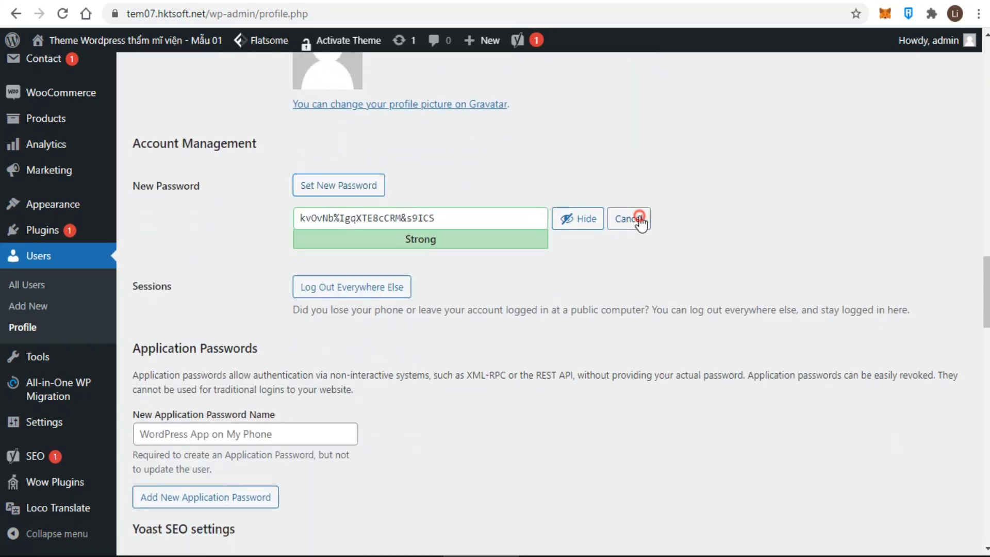
scroll(450, 331, down, 2)
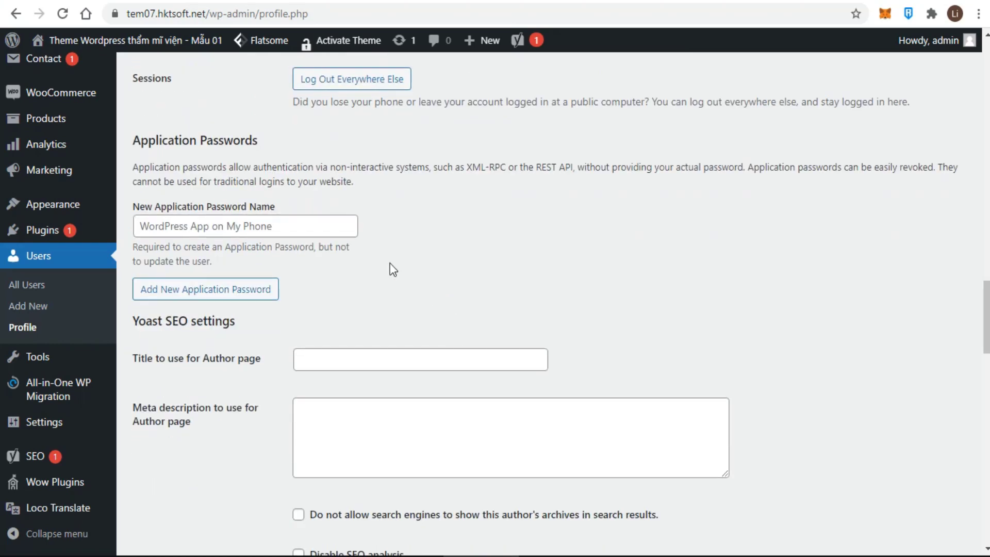
- Scroll past application passwords through Yoast SEO, billing and shipping fields to Update Profile
click(222, 227)
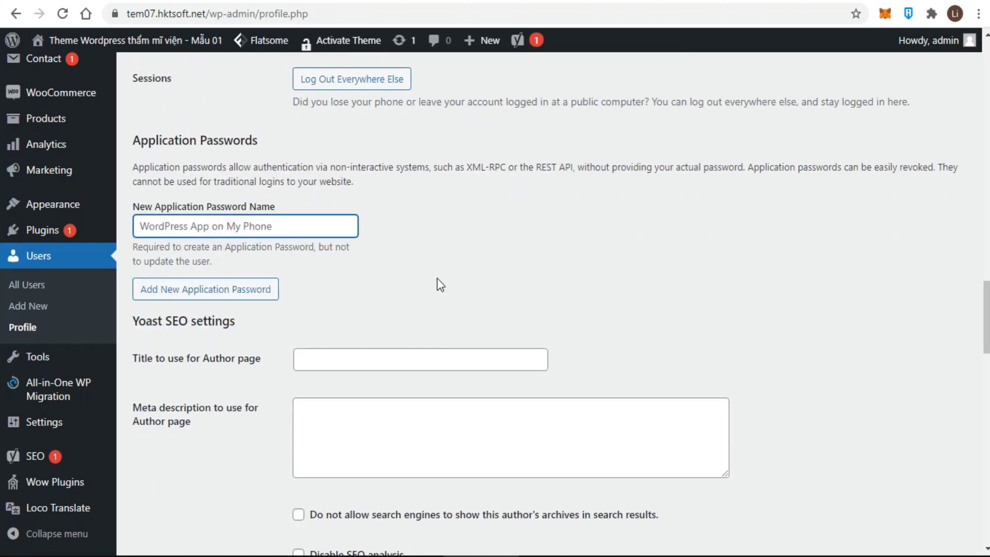
scroll(440, 285, down, 1)
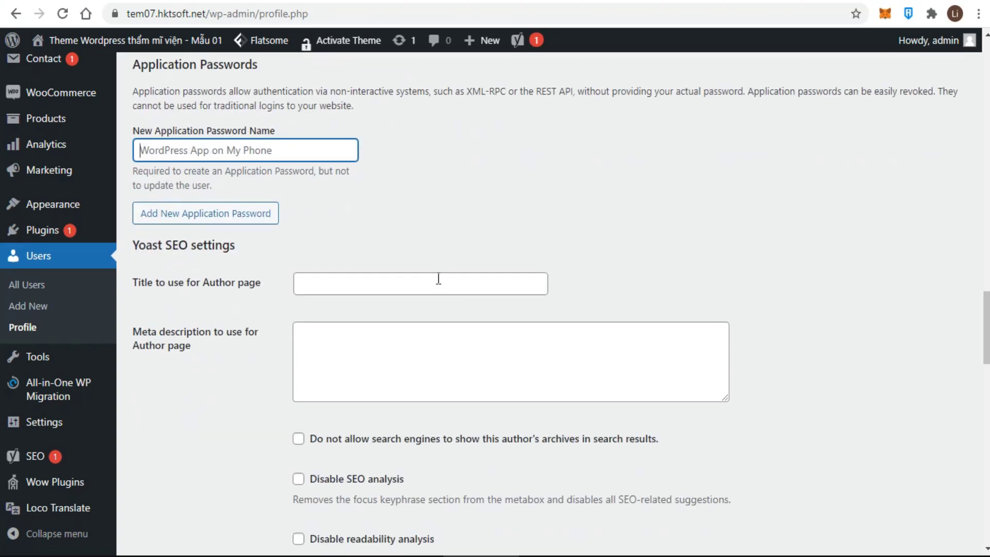
scroll(438, 279, down, 1)
scroll(439, 278, down, 1)
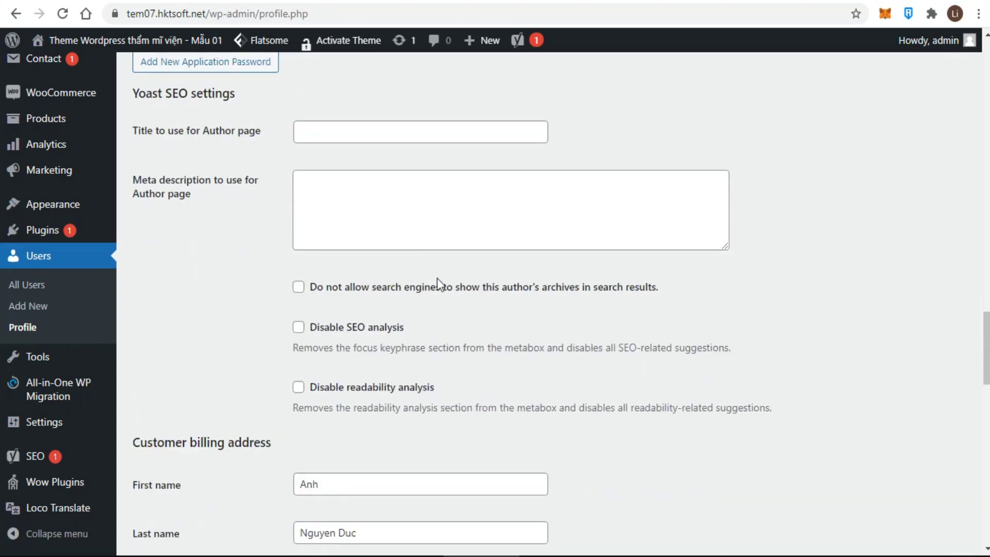
scroll(438, 278, down, 1)
scroll(439, 279, down, 5)
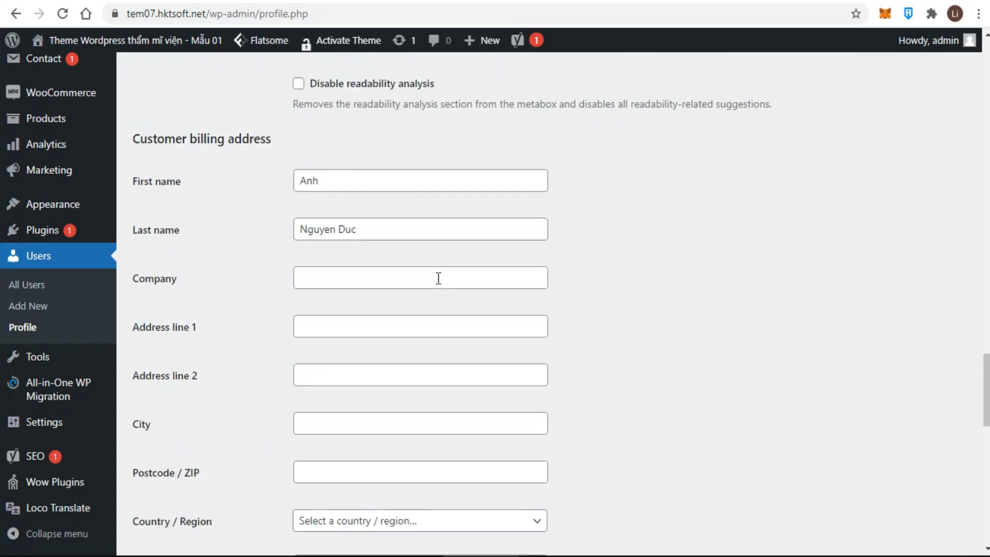
scroll(438, 279, down, 4)
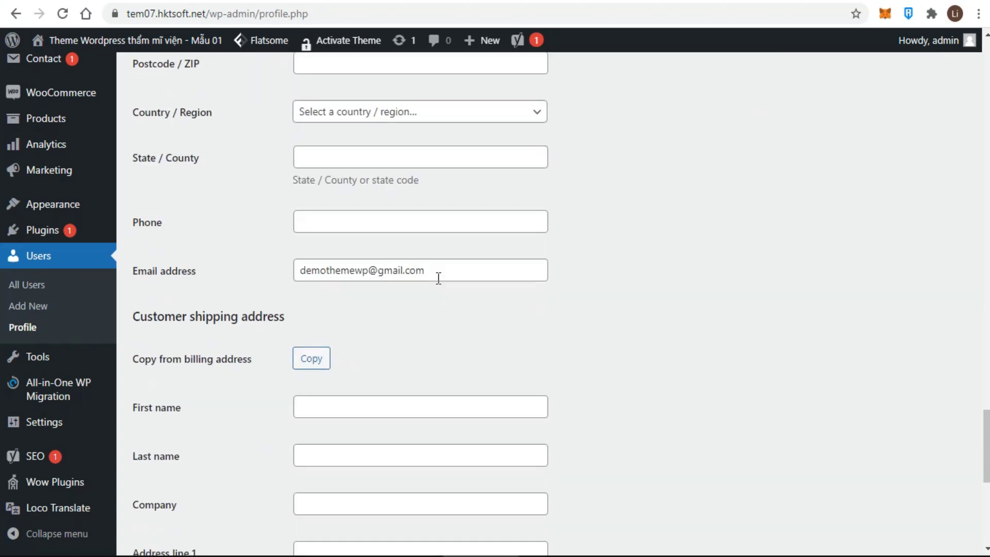
scroll(438, 278, down, 3)
scroll(440, 284, down, 2)
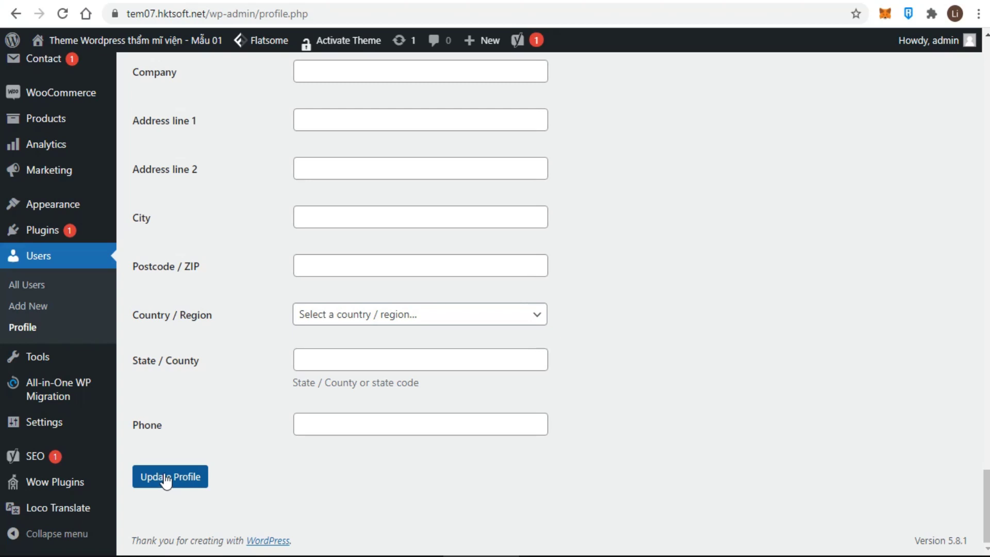
- Scroll back up and return to the Dashboard Home page
scroll(165, 481, up, 1)
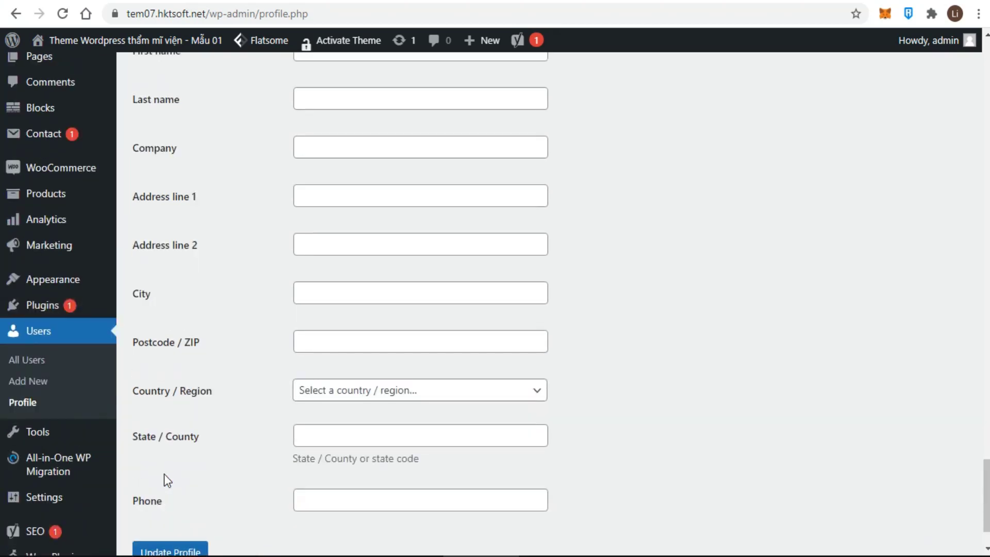
scroll(166, 478, up, 20)
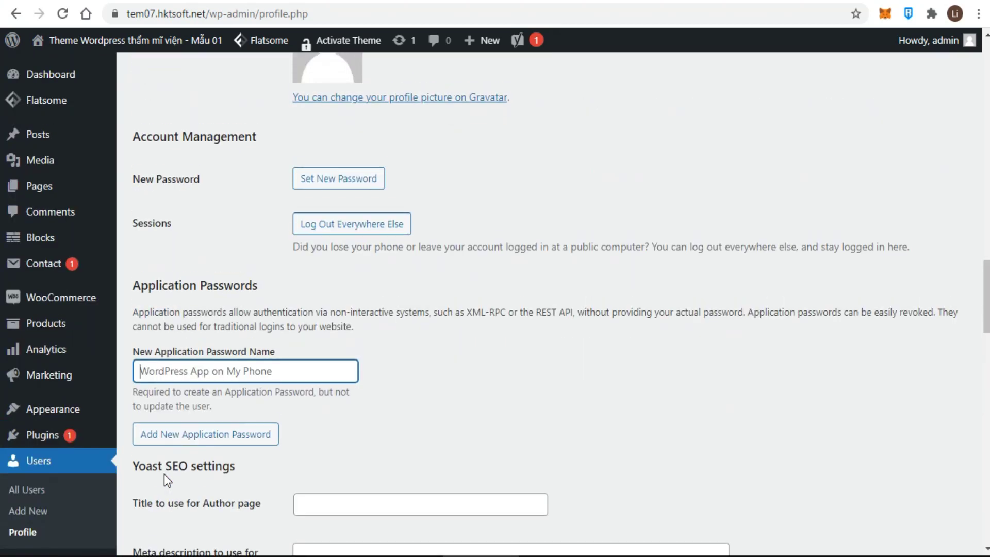
mouse_move(60, 73)
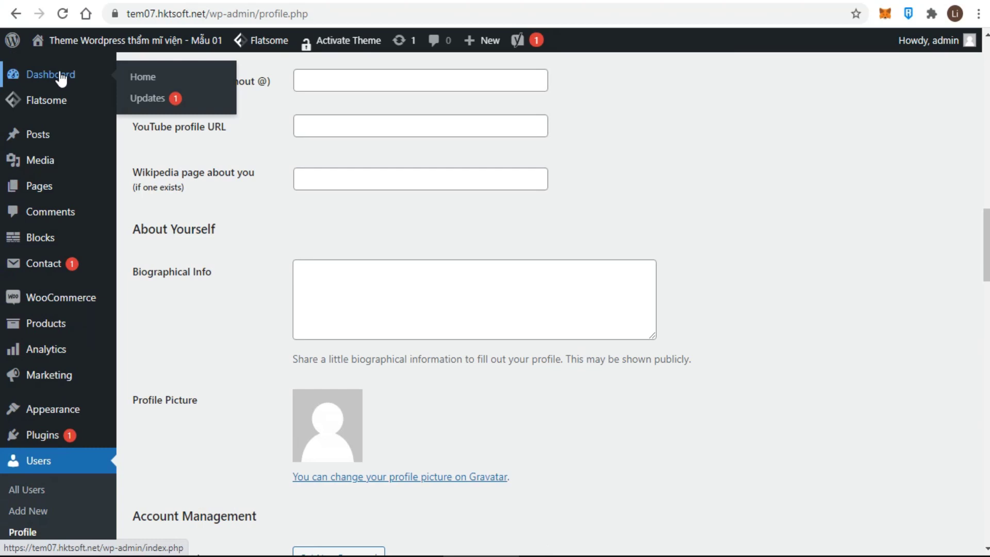
click(138, 79)
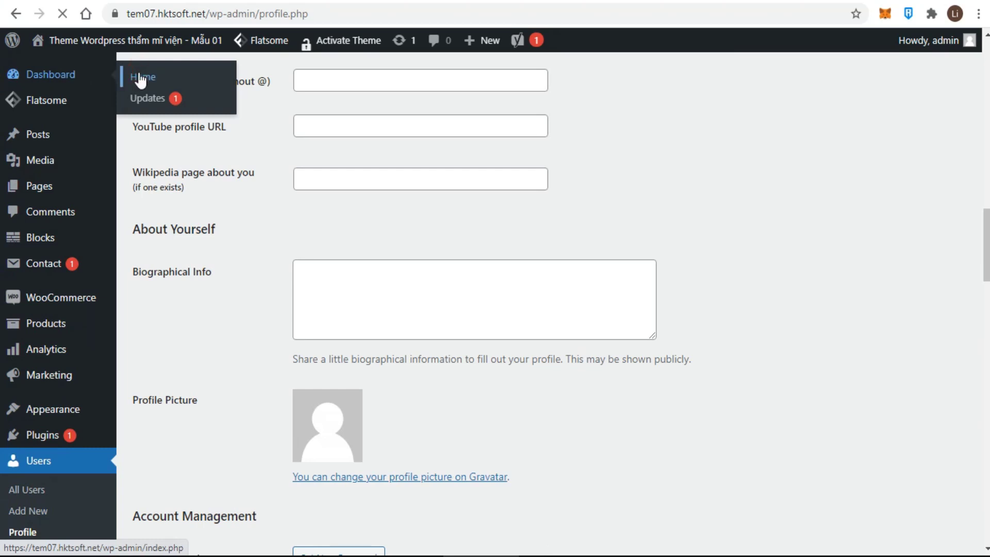